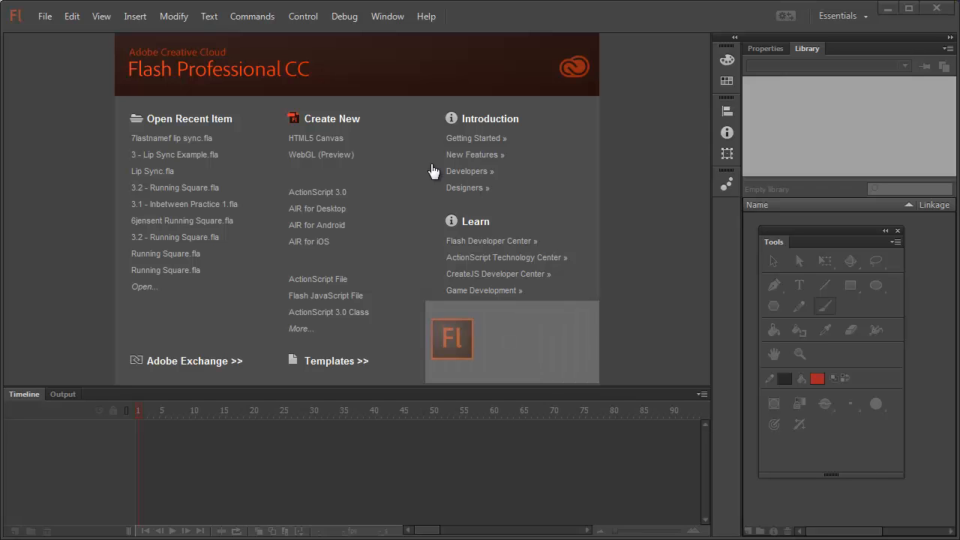
Step: Create a new ActionScript 3.0 document and rename its first layer to Template
left_click(341, 193)
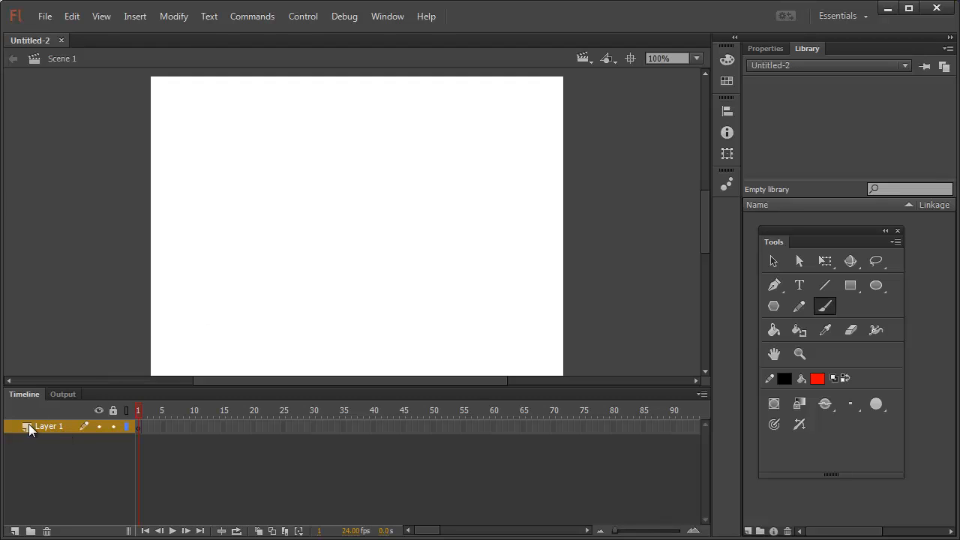
double_click(51, 425)
type("Template")
key("Return")
Step: Paint a red bouncing-ball path across the stage with the Brush tool, making each successive arc lower
left_click(822, 305)
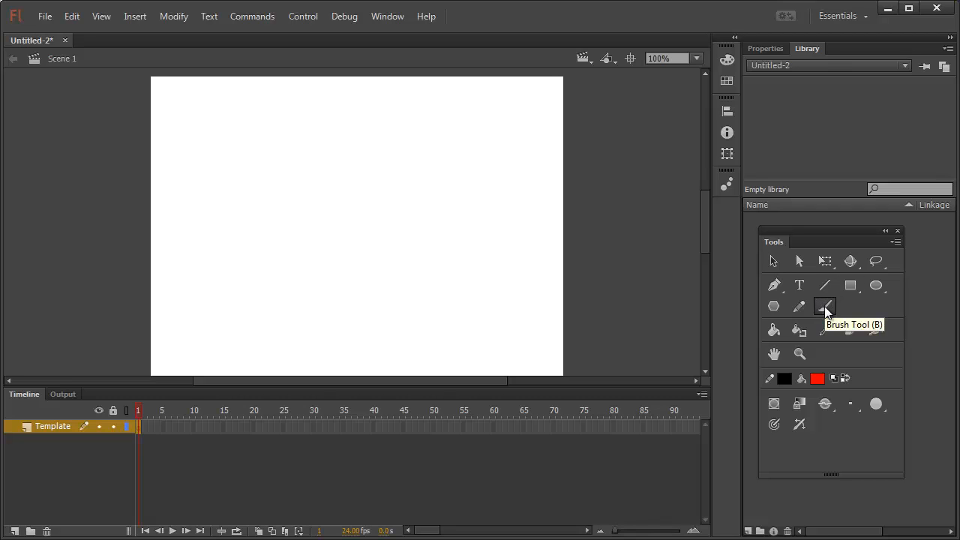
left_click(817, 380)
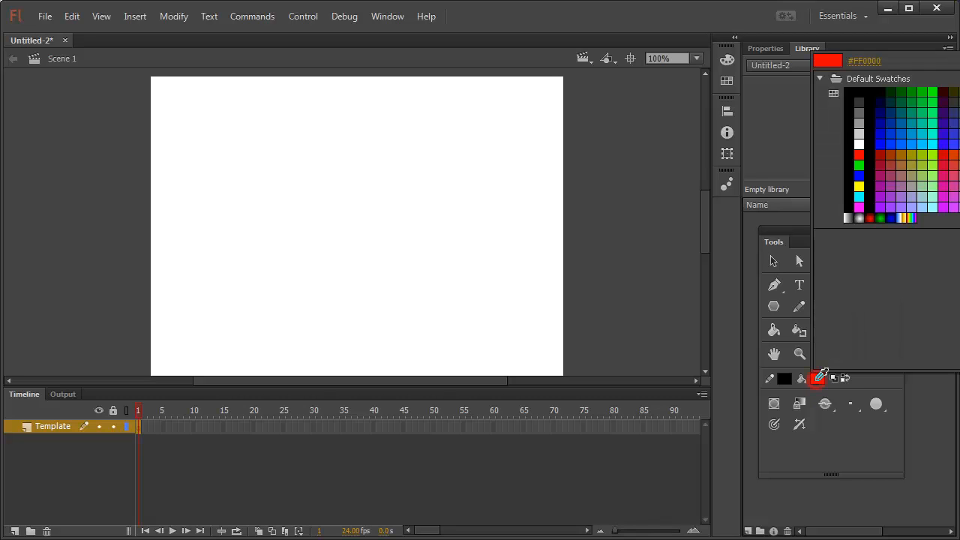
left_click(860, 156)
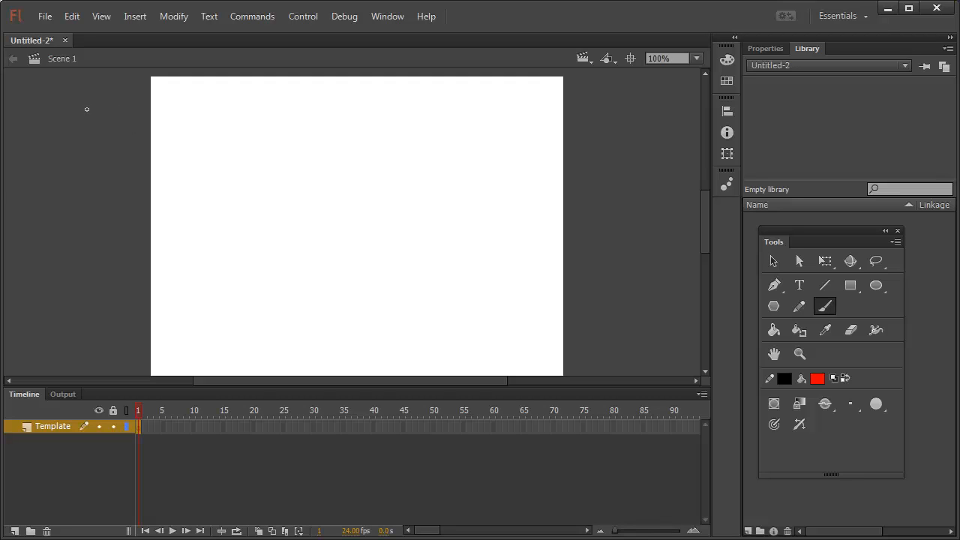
left_click_drag(705, 219, 707, 220)
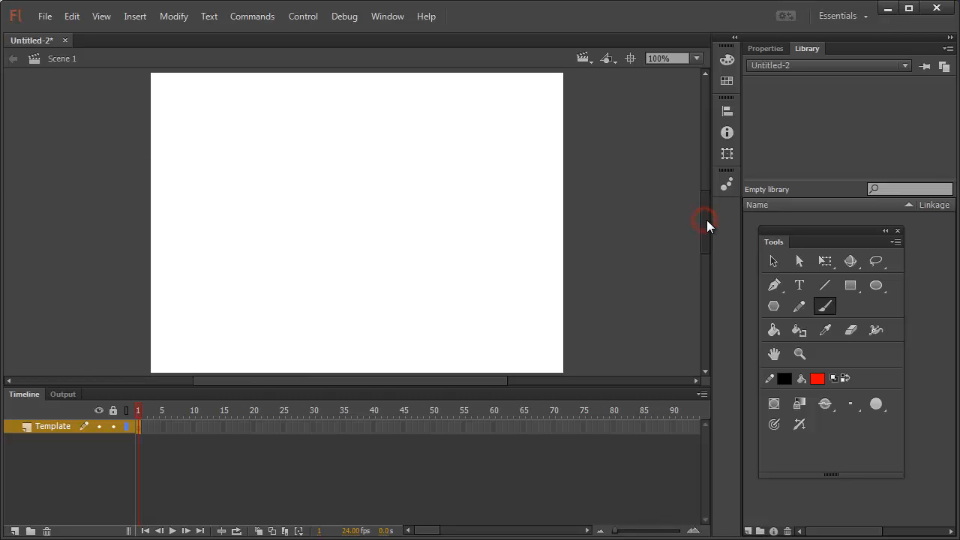
mouse_move(132, 115)
left_mouse_down()
mouse_move(173, 130)
mouse_move(202, 186)
mouse_move(224, 342)
mouse_move(259, 220)
mouse_move(302, 188)
mouse_move(339, 203)
mouse_move(360, 257)
mouse_move(365, 342)
mouse_move(379, 280)
mouse_move(415, 234)
mouse_move(444, 234)
mouse_move(471, 267)
mouse_move(484, 331)
mouse_move(499, 306)
mouse_move(532, 291)
mouse_move(547, 297)
mouse_move(576, 328)
left_mouse_up()
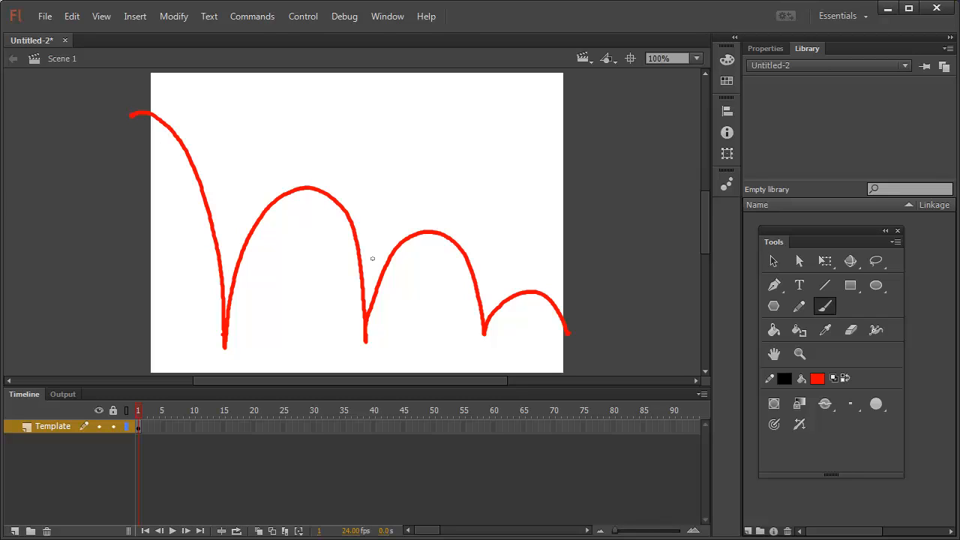
Step: Handwrite the timing notes "24 frames = 1 sec", "12 = 1/2 sec" and "6 = 1/4 sec" above the path
mouse_move(418, 88)
left_mouse_down()
mouse_move(428, 107)
mouse_move(441, 99)
mouse_move(435, 109)
mouse_move(459, 89)
mouse_move(480, 98)
mouse_move(553, 85)
mouse_move(594, 100)
left_mouse_up()
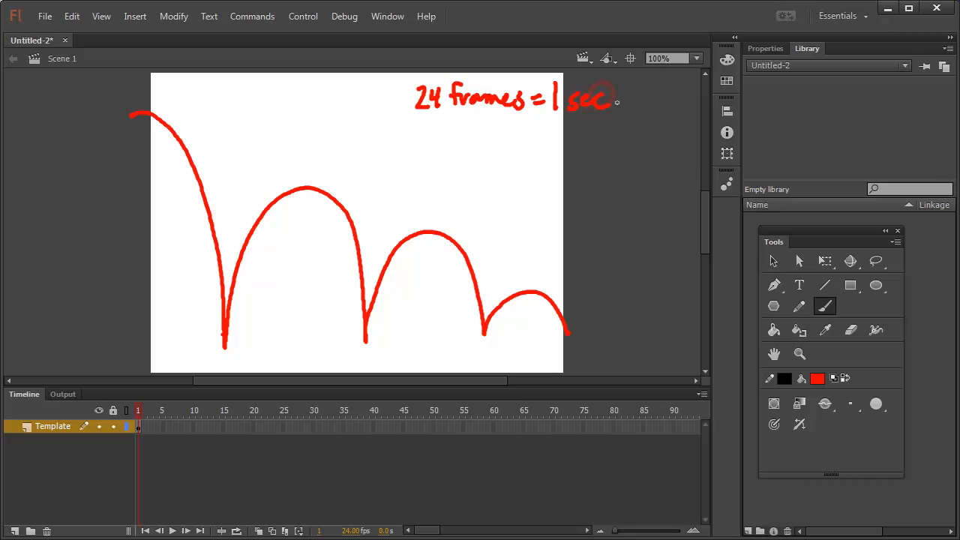
mouse_move(418, 122)
left_mouse_down()
mouse_move(460, 138)
mouse_move(488, 120)
mouse_move(489, 147)
left_mouse_up()
mouse_move(496, 134)
left_mouse_down()
mouse_move(510, 144)
mouse_move(553, 132)
mouse_move(565, 141)
left_mouse_up()
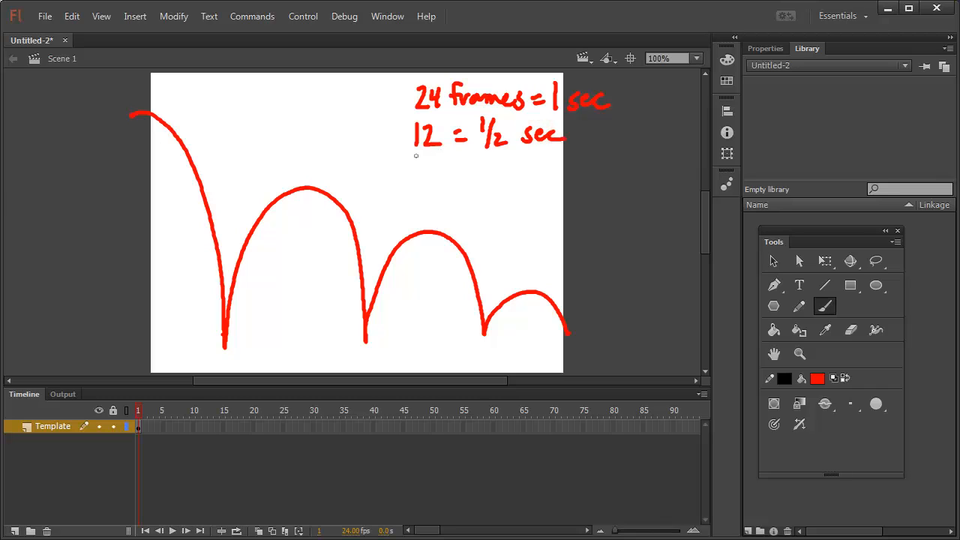
mouse_move(420, 155)
left_mouse_down()
mouse_move(417, 174)
mouse_move(477, 164)
mouse_move(479, 185)
left_mouse_up()
mouse_move(488, 167)
left_mouse_down()
mouse_move(512, 179)
mouse_move(540, 175)
left_mouse_up()
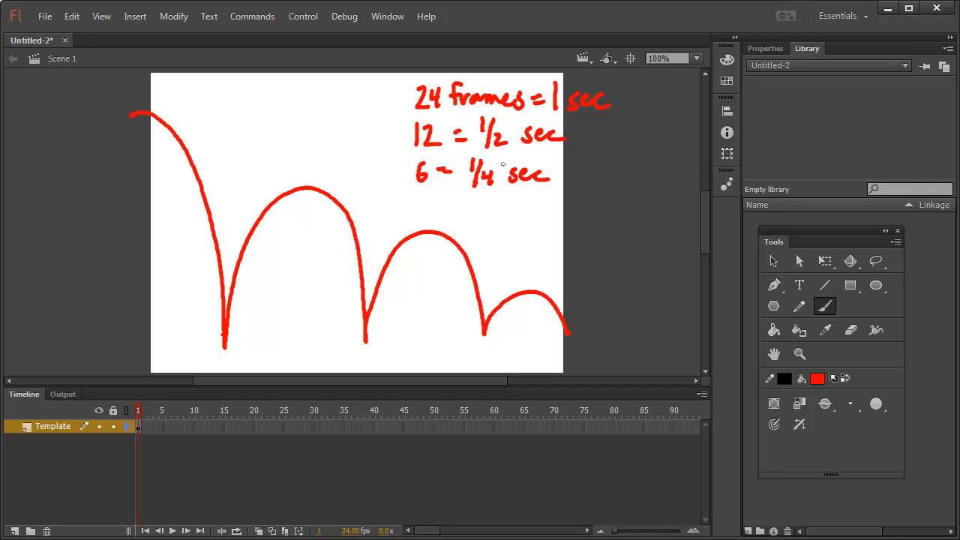
Step: Mark the path's starting point, its first two ground contacts and the peak between them with short brush strokes
left_click_drag(143, 107, 143, 122)
left_click_drag(217, 347, 233, 348)
left_click_drag(304, 183, 304, 198)
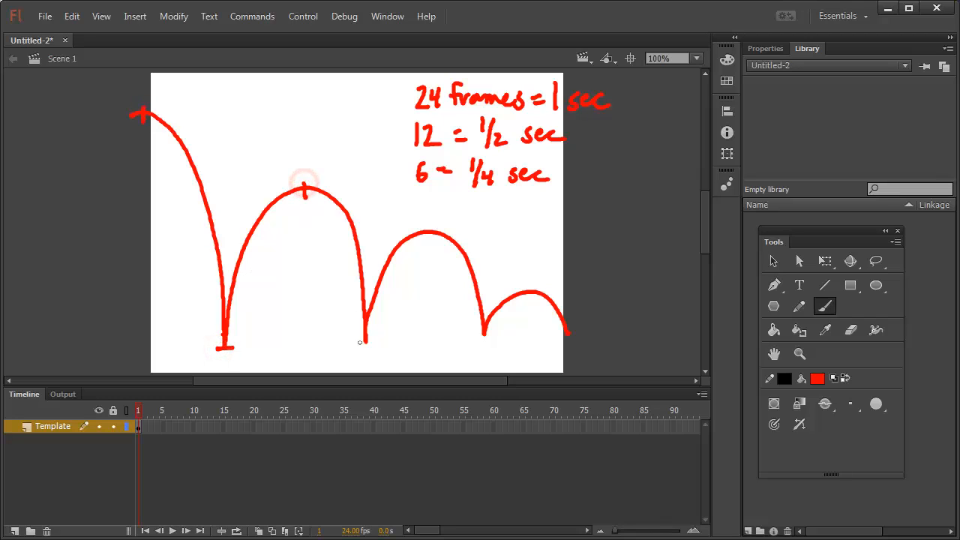
left_click_drag(358, 343, 377, 344)
Step: Label the span between the first two ground contacts "1/2 sec" and number the first fall's start 1 and its end 6
left_click_drag(222, 358, 222, 372)
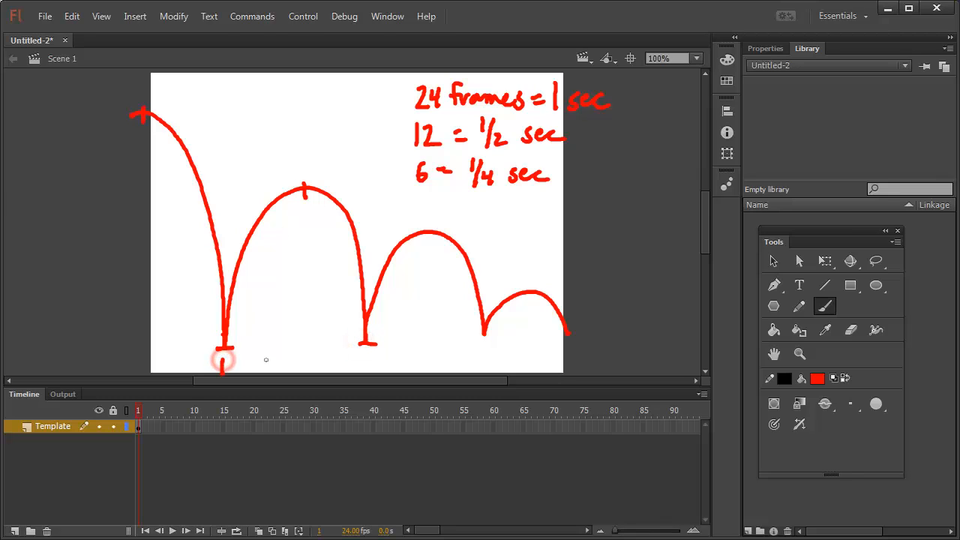
mouse_move(272, 355)
left_mouse_down()
mouse_move(296, 372)
mouse_move(366, 366)
left_mouse_up()
left_click_drag(218, 367, 264, 366)
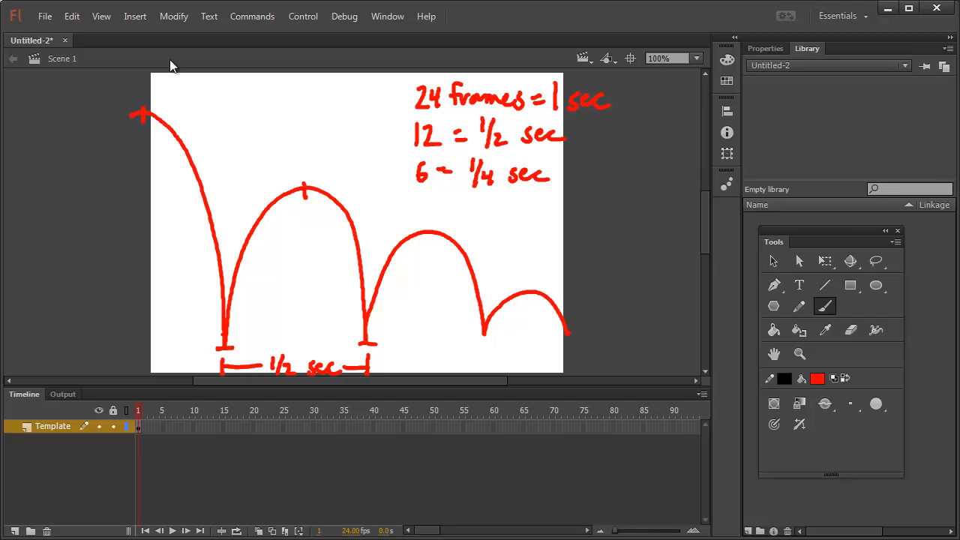
left_click_drag(139, 92, 140, 105)
left_click_drag(206, 341, 205, 349)
mouse_move(175, 123)
left_mouse_down()
mouse_move(164, 136)
mouse_move(177, 136)
left_mouse_up()
left_click_drag(210, 170, 192, 180)
left_click_drag(224, 240, 205, 244)
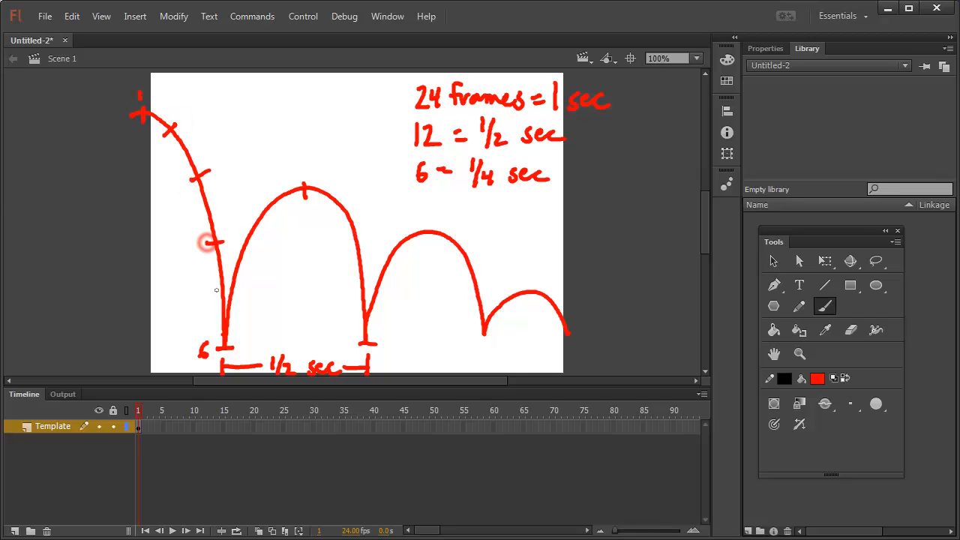
left_click_drag(225, 293, 212, 295)
key("ctrl+z")
key("ctrl+z")
key("ctrl+z")
key("ctrl+z")
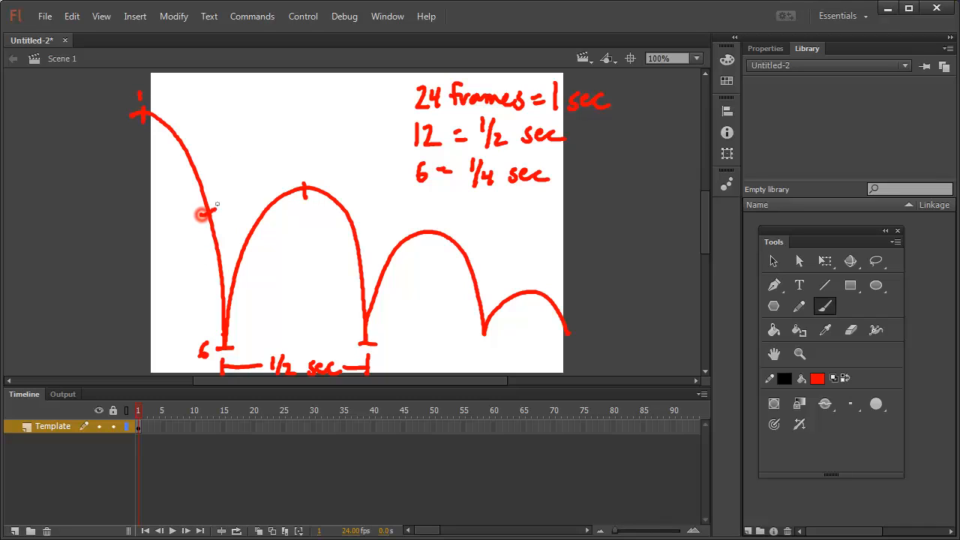
Step: Draw four spacing ticks on the first fall, close together at the start and wider apart toward the ground
left_click_drag(200, 215, 213, 213)
left_click_drag(178, 153, 196, 147)
left_click_drag(158, 129, 170, 116)
left_click_drag(150, 127, 158, 113)
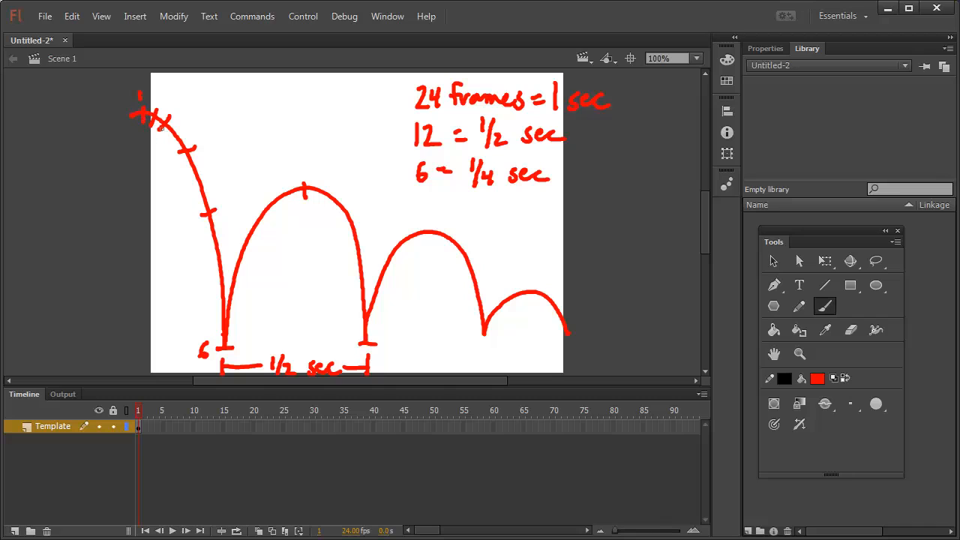
left_click_drag(199, 144, 191, 144)
Step: Draw spacing ticks up and down the first full arc, bunched near its peak, and label the peak 12
left_click_drag(232, 257, 251, 267)
mouse_move(293, 156)
left_mouse_down()
mouse_move(294, 174)
mouse_move(312, 173)
left_mouse_up()
left_click_drag(254, 210, 269, 225)
mouse_move(274, 191)
left_mouse_down()
mouse_move(282, 204)
mouse_move(292, 200)
left_mouse_up()
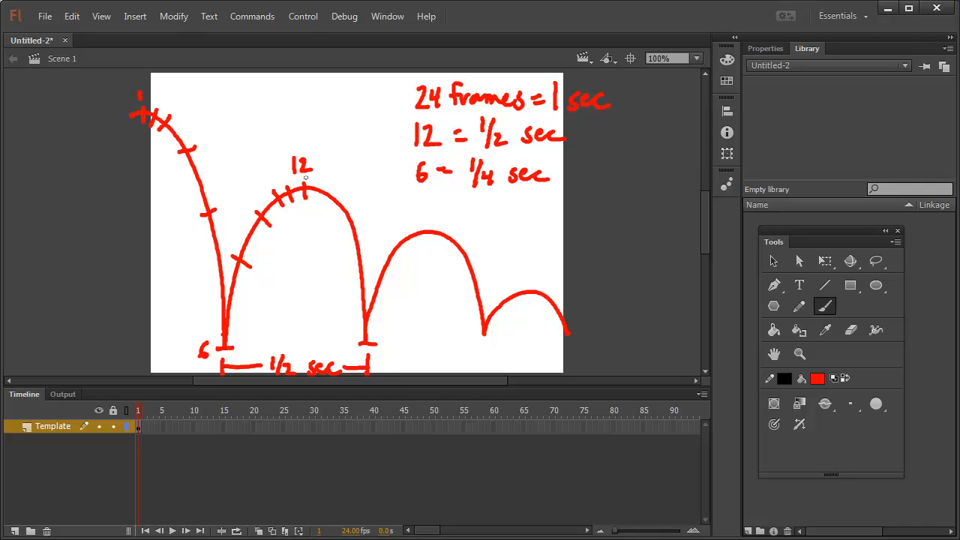
left_click_drag(349, 257, 364, 248)
mouse_move(334, 210)
left_mouse_down()
mouse_move(347, 198)
mouse_move(313, 196)
left_mouse_up()
key("ctrl+z")
Step: Mark the next arc's peak and landing point, and draw spacing ticks on both sides, bunched near the peak
left_click_drag(428, 225, 428, 243)
left_click_drag(375, 284, 386, 276)
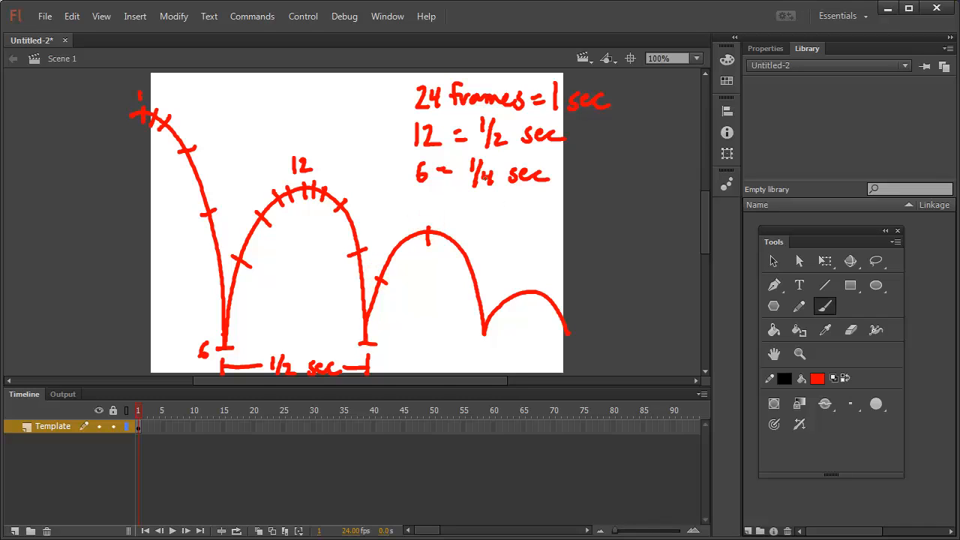
mouse_move(390, 246)
left_mouse_down()
mouse_move(399, 254)
mouse_move(418, 243)
left_mouse_up()
left_click_drag(476, 333, 493, 334)
left_click_drag(478, 264, 465, 274)
left_click_drag(456, 236, 450, 247)
left_click_drag(442, 230, 433, 242)
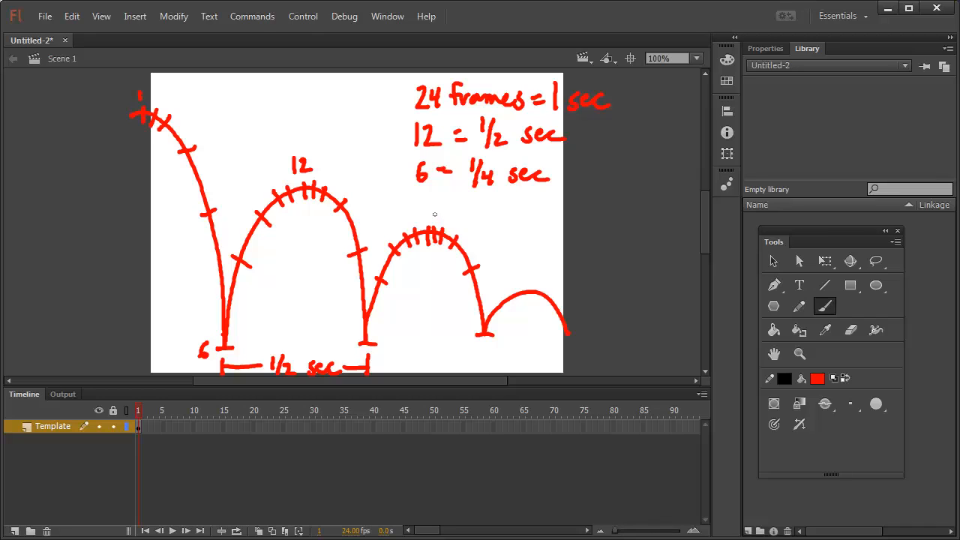
Step: Lock the Template layer, extend its frames to frame 34, and scrub the timeline back to frame 1
left_click(114, 427)
left_click(140, 429)
key("F5")
key("F5")
key("F5")
key("F5")
key("F5")
key("F5")
key("F5")
key("F5")
key("F5")
key("F5")
key("F5")
key("F5")
key("F5")
key("F5")
key("F5")
key("F5")
key("F5")
key("F5")
key("F5")
key("F5")
key("F5")
key("F5")
key("F5")
key("F5")
key("F5")
key("F5")
key("F5")
key("F5")
key("F5")
key("F5")
key("F5")
key("F5")
key("F5")
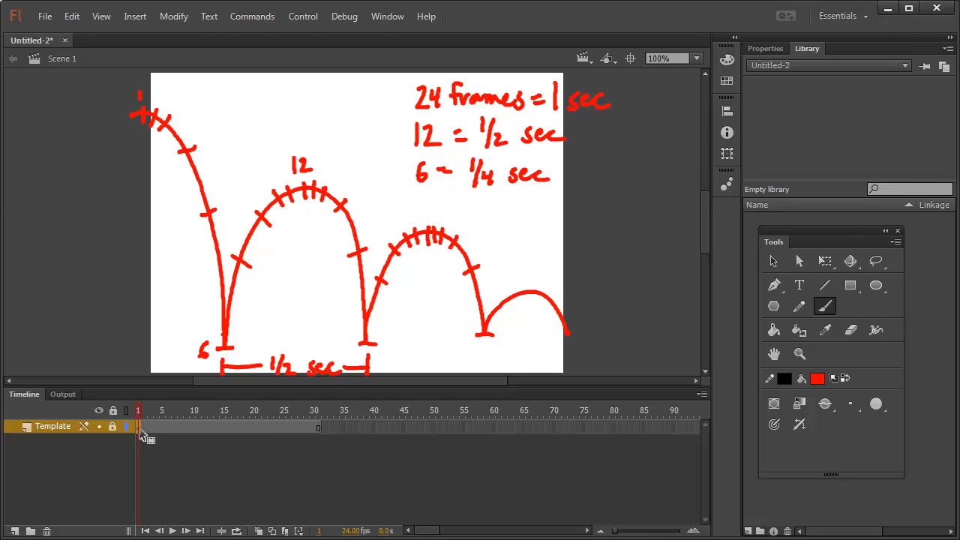
left_click_drag(147, 415, 200, 415)
left_click_drag(332, 415, 139, 419)
Step: Add a new layer above Template and name it Ball
left_click(15, 532)
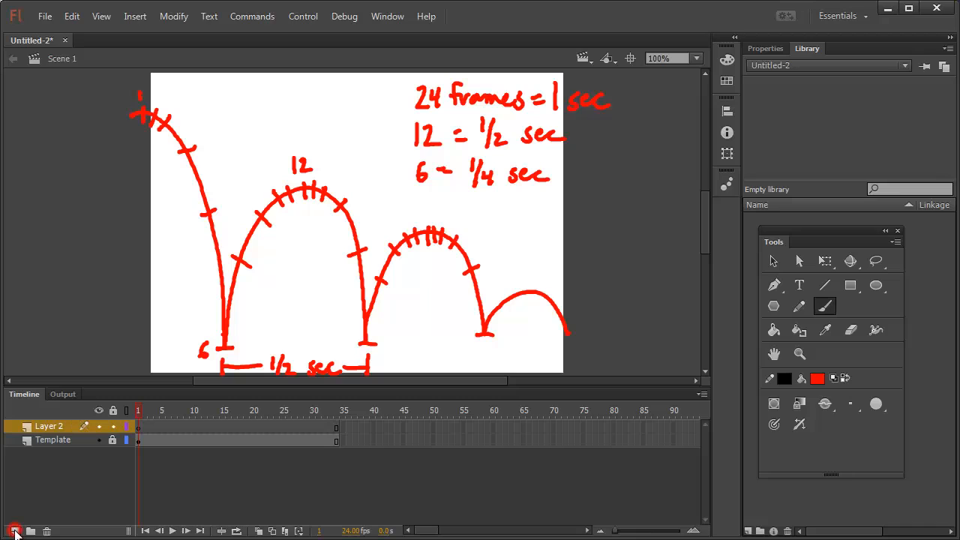
double_click(56, 428)
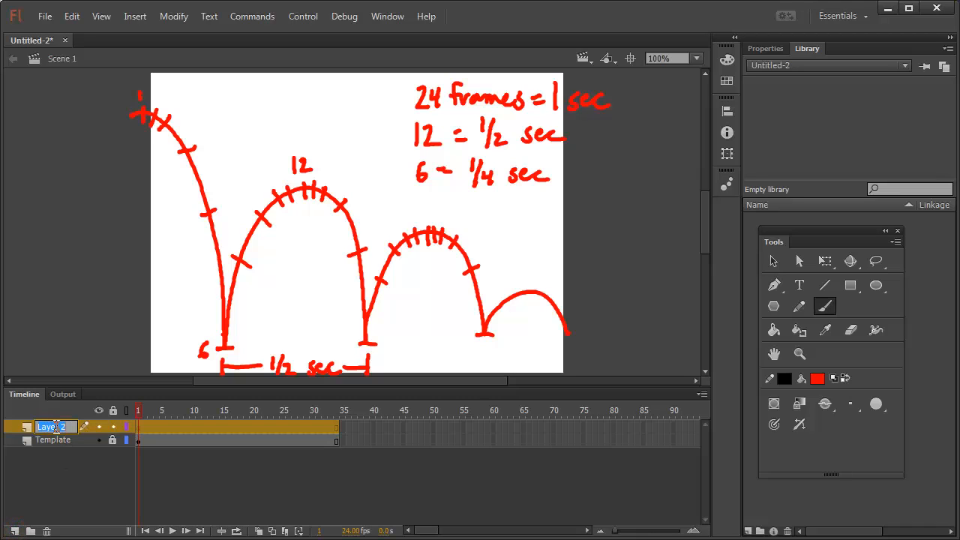
type("Ball")
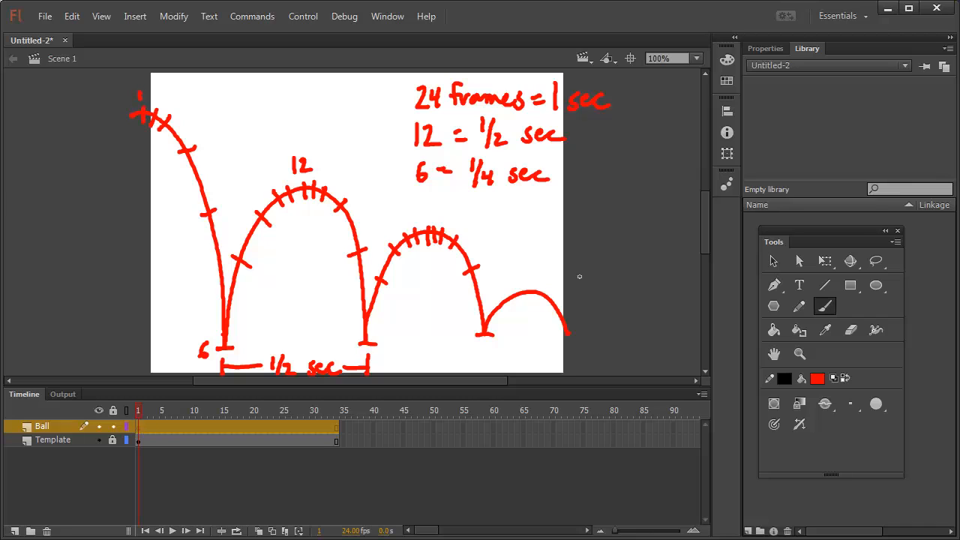
Step: Paint a round green (#00CC00) ball over the path's starting mark on frame 1, using a larger brush size
left_click(818, 378)
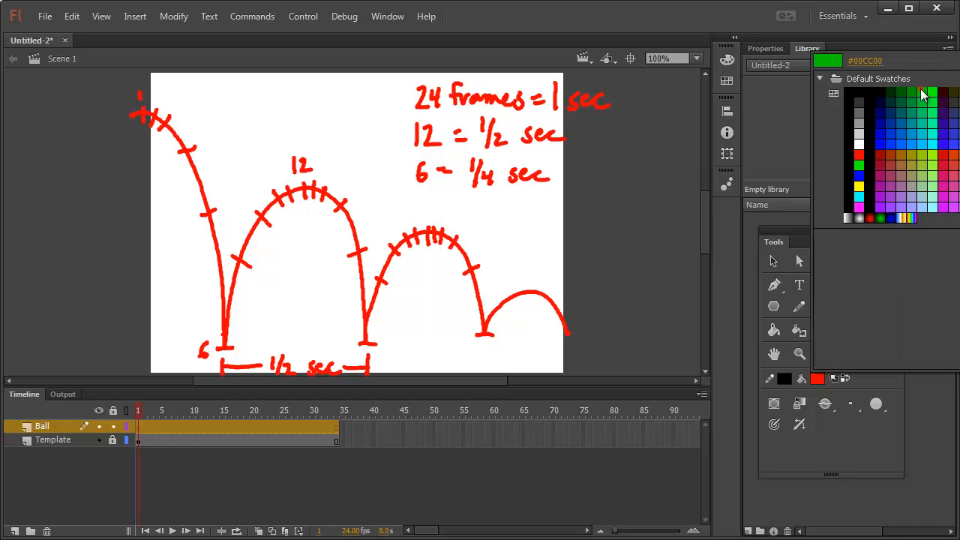
left_click(922, 93)
left_click(850, 404)
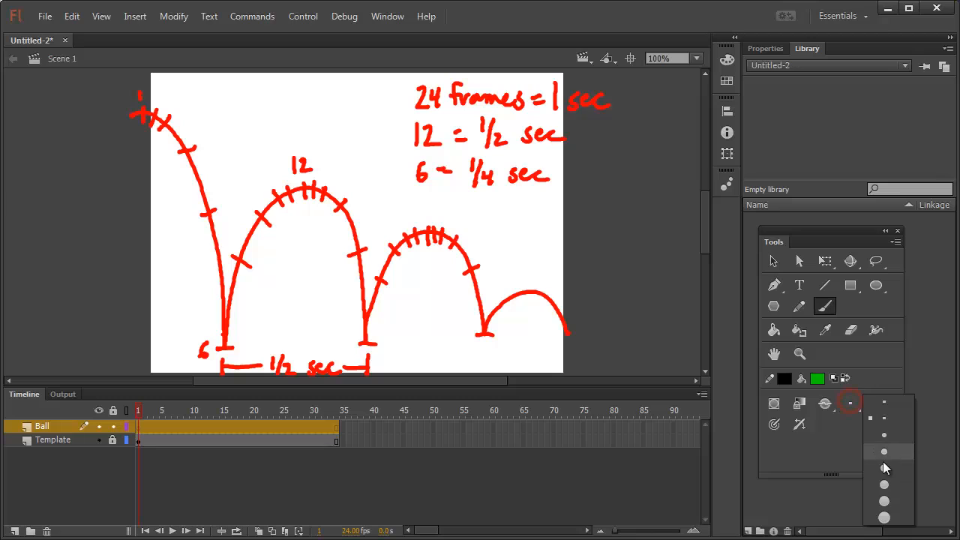
left_click(883, 467)
left_click(850, 404)
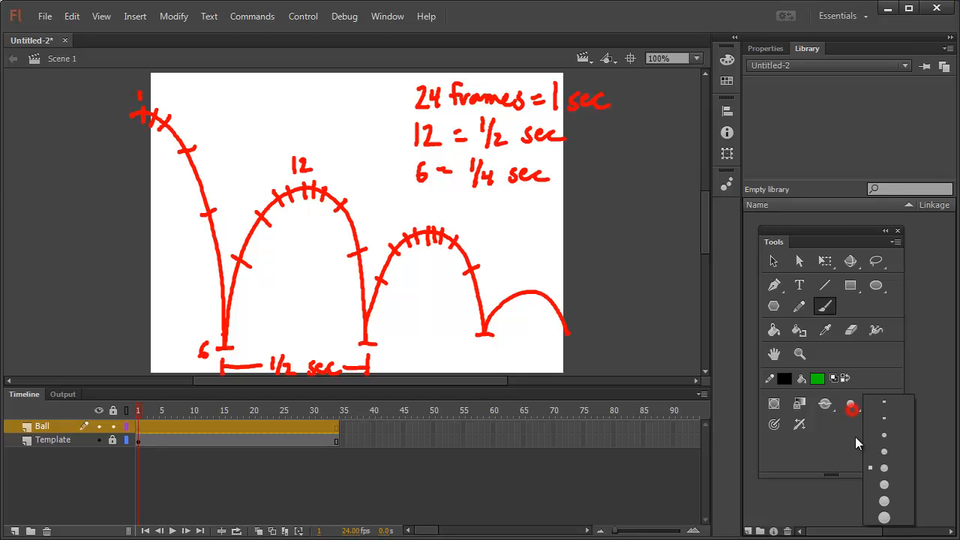
left_click(883, 498)
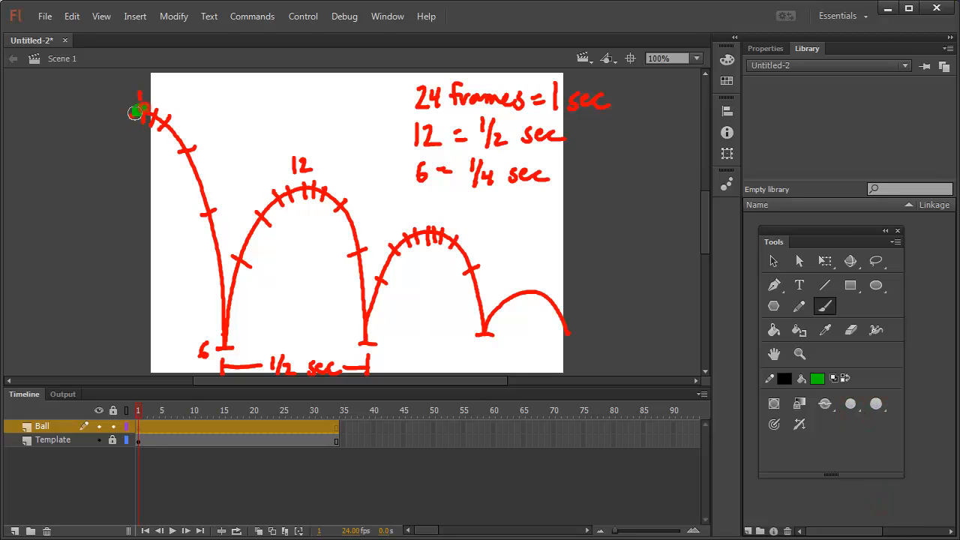
left_click_drag(135, 113, 139, 114)
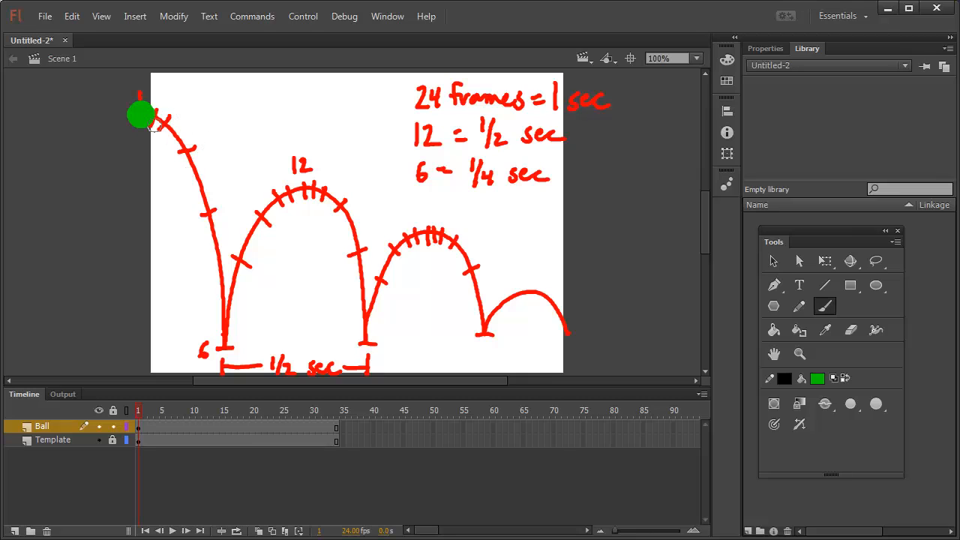
Step: Insert a blank keyframe on frame 2 of the Ball layer, turn on onion skinning, and paint the ball on the next tick
left_click(144, 426)
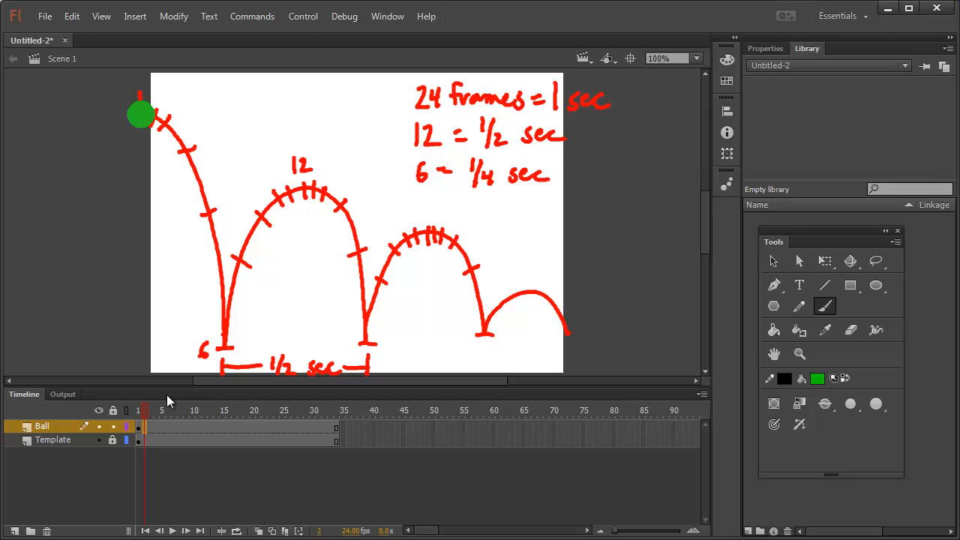
key("F7")
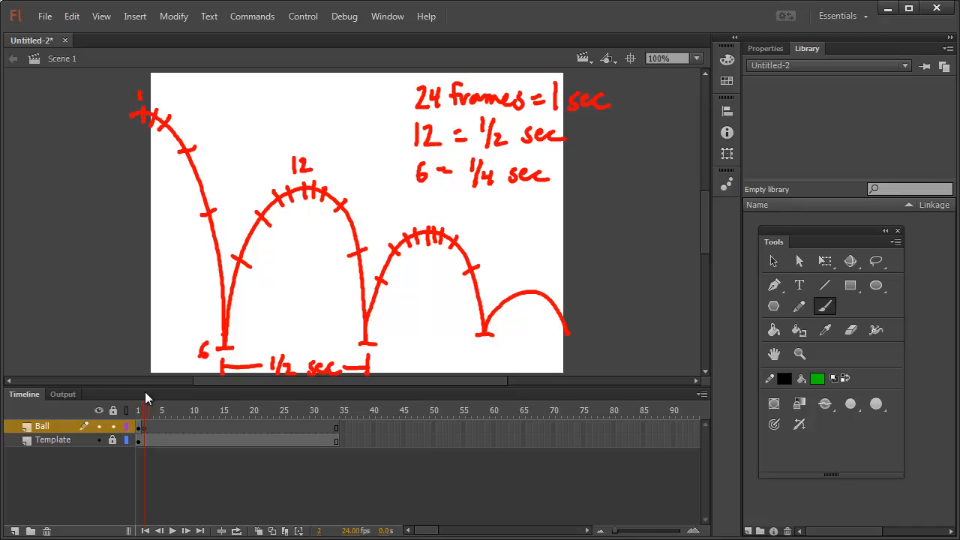
left_click(258, 531)
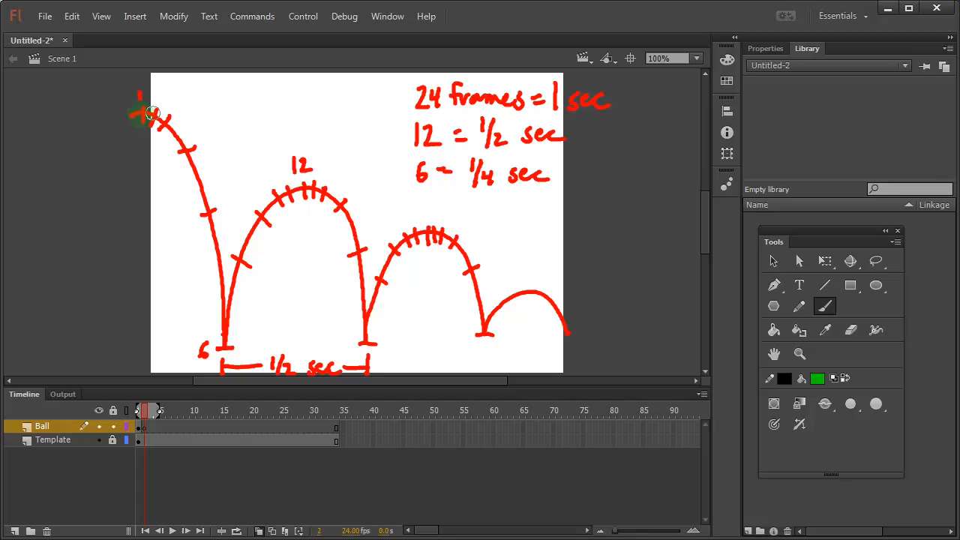
left_click_drag(155, 114, 152, 119)
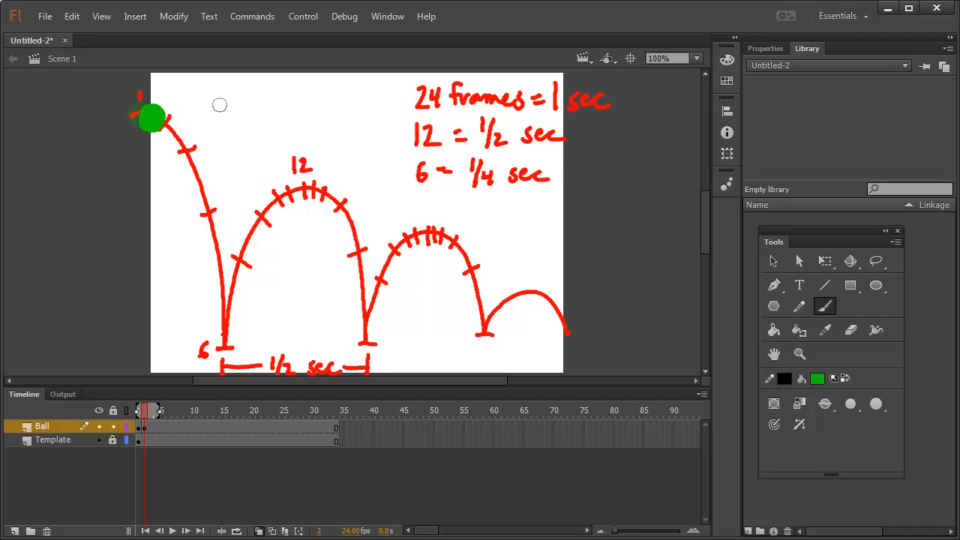
Step: Insert a blank keyframe on frame 3 of the Ball layer and paint the green ball on the next tick
left_click(150, 426)
key("F7")
key("F7")
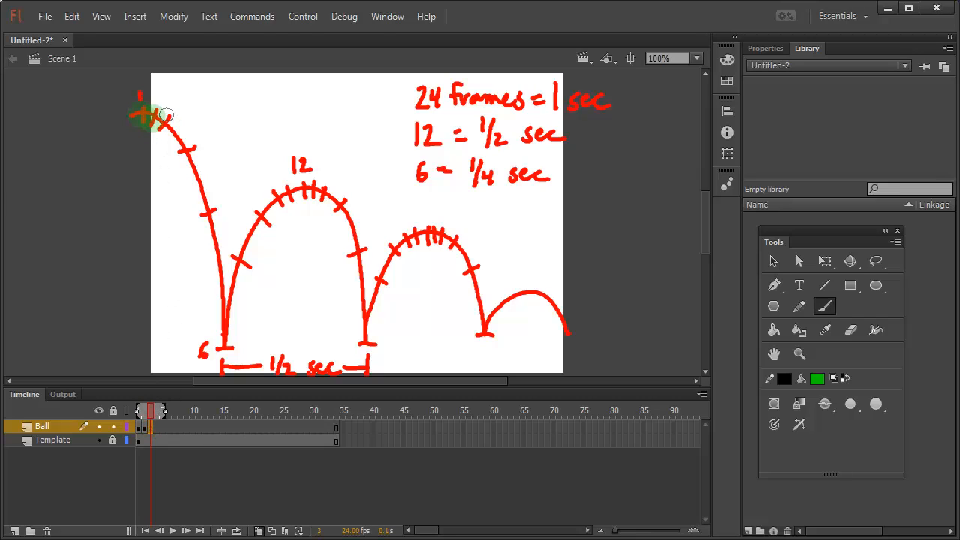
left_click_drag(170, 117, 162, 129)
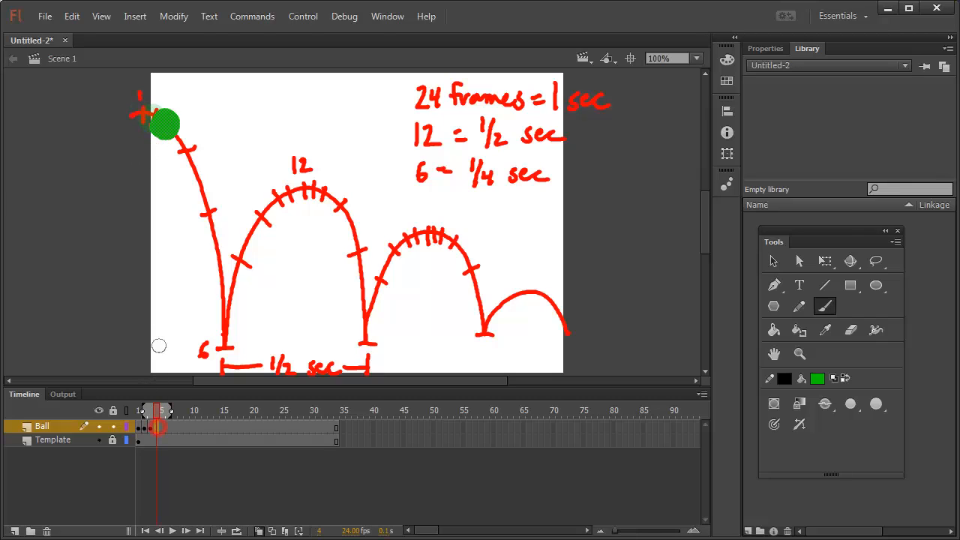
Step: Insert a blank keyframe on frame 4 and paint the ball on the next tick, slightly stretched along the path
key("F7")
mouse_move(186, 147)
left_mouse_down()
mouse_move(192, 154)
mouse_move(183, 134)
left_mouse_up()
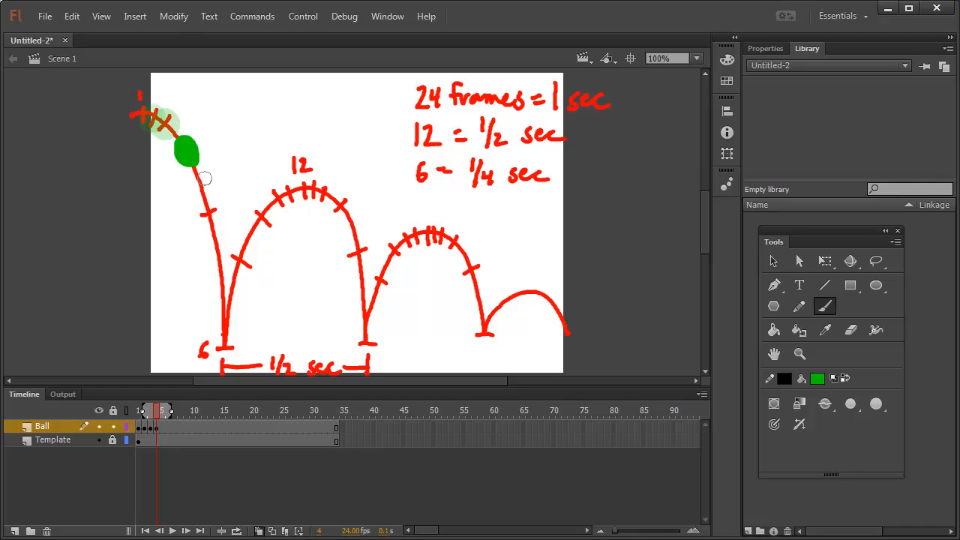
Step: Insert a blank keyframe on frame 5 of the Ball layer and paint a more stretched ball over the next tick of the first drop
left_click(162, 426)
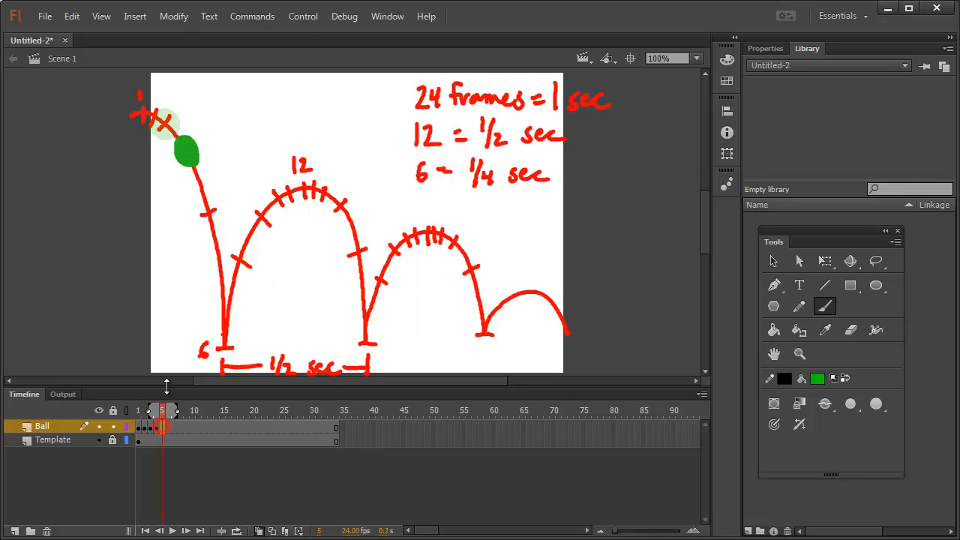
key("F7")
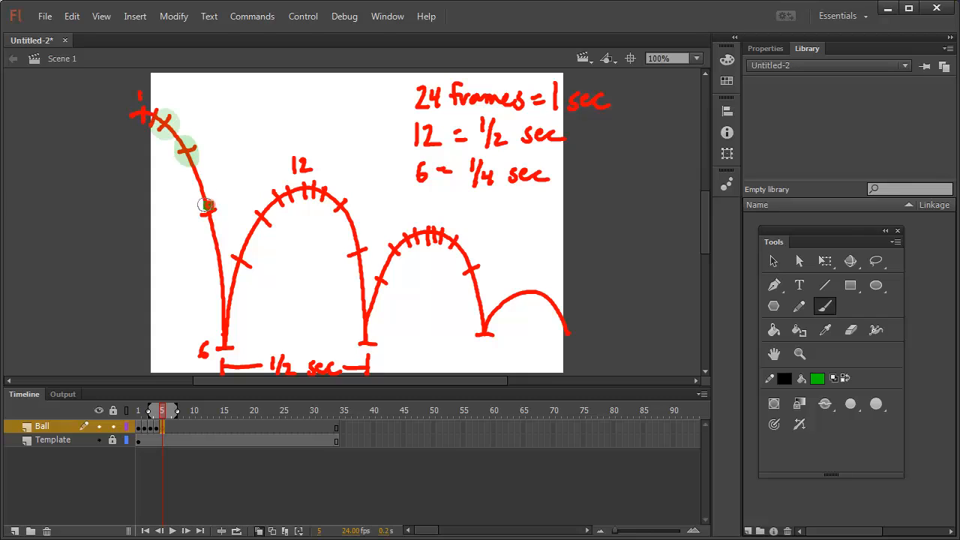
mouse_move(208, 204)
left_mouse_down()
mouse_move(207, 228)
mouse_move(211, 204)
left_mouse_up()
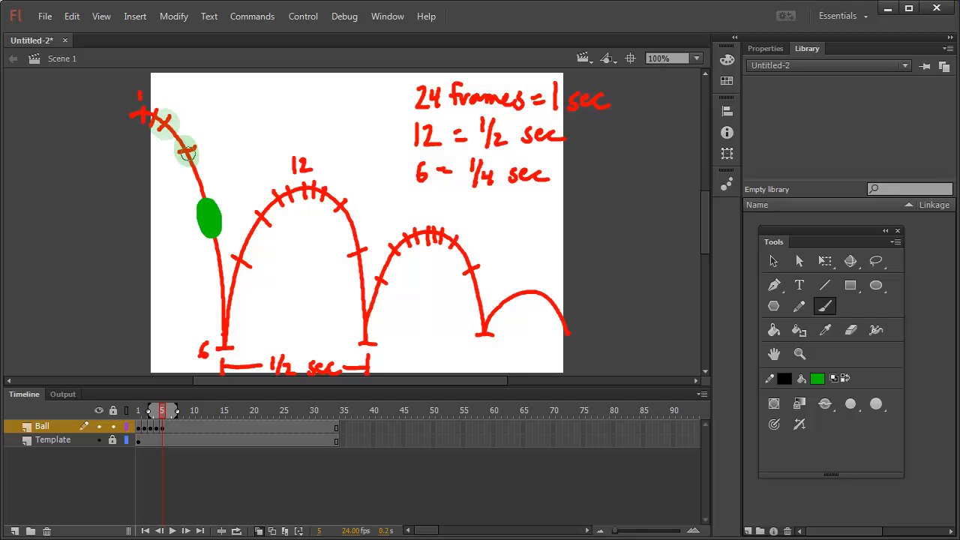
Step: Insert a blank keyframe on frame 6 and paint a flattened, squashed ball at the first ground contact mark
left_click(170, 427)
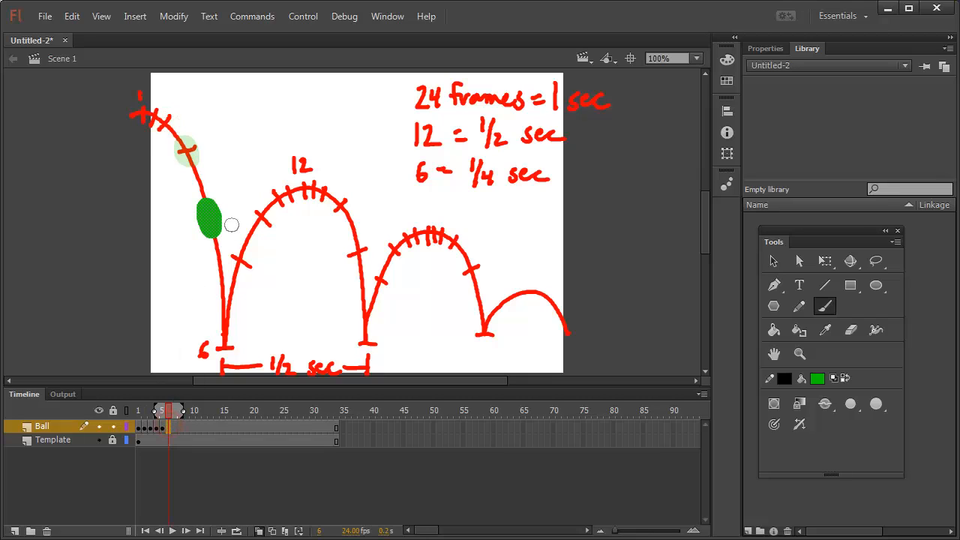
key("F7")
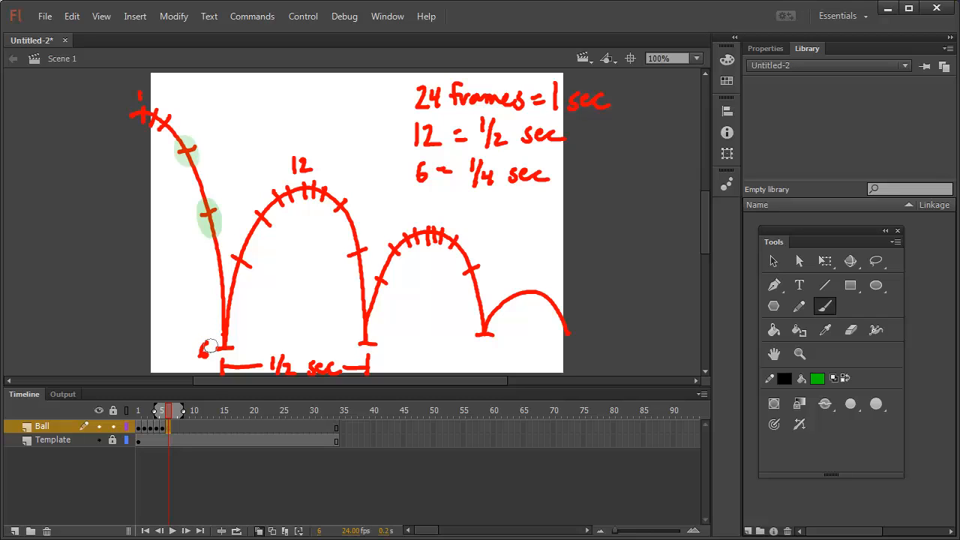
mouse_move(211, 345)
left_mouse_down()
mouse_move(239, 344)
mouse_move(209, 339)
mouse_move(234, 343)
mouse_move(222, 330)
left_mouse_up()
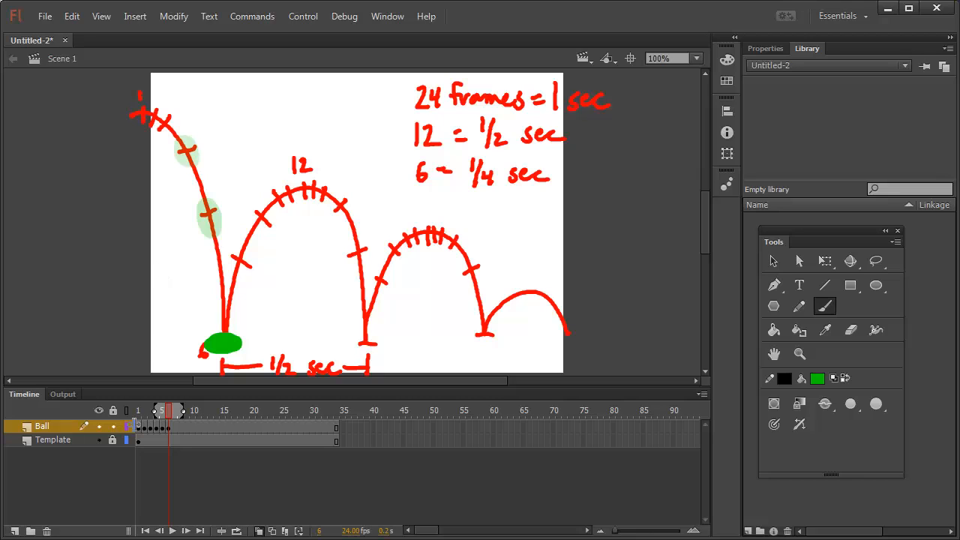
Step: Hide the Template layer, turn off onion skinning, and play the animation from frame 1 several times
left_click(99, 440)
left_click_drag(169, 410, 126, 412)
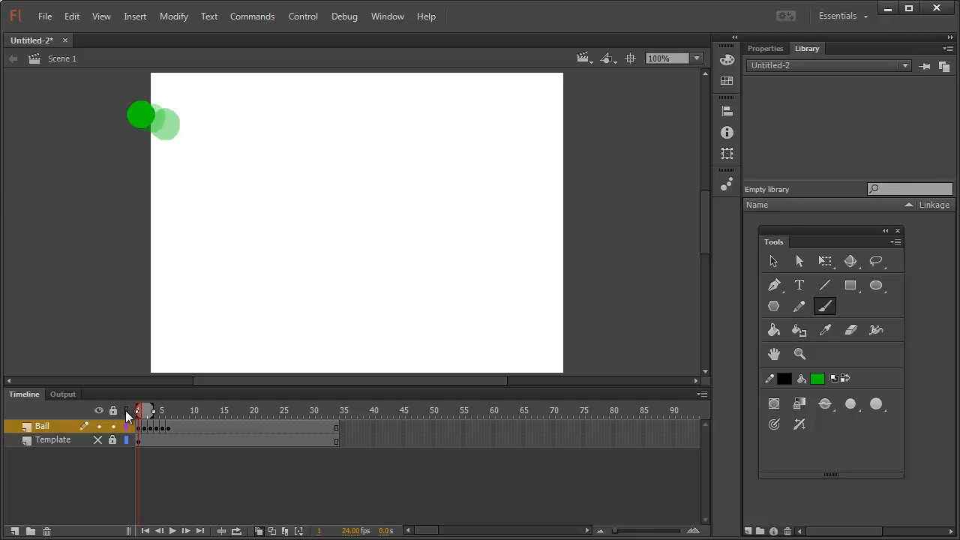
left_click(259, 530)
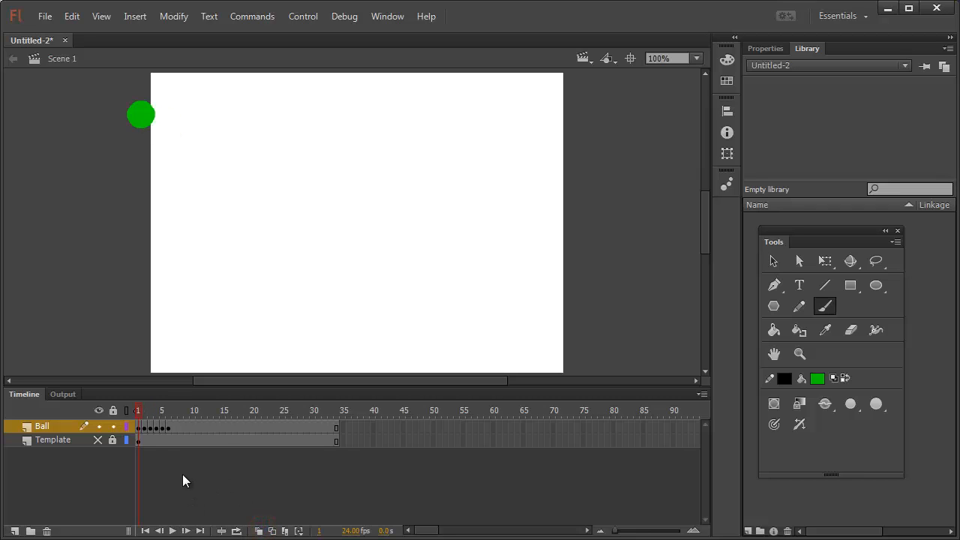
key("Return")
key("Return")
key("Return")
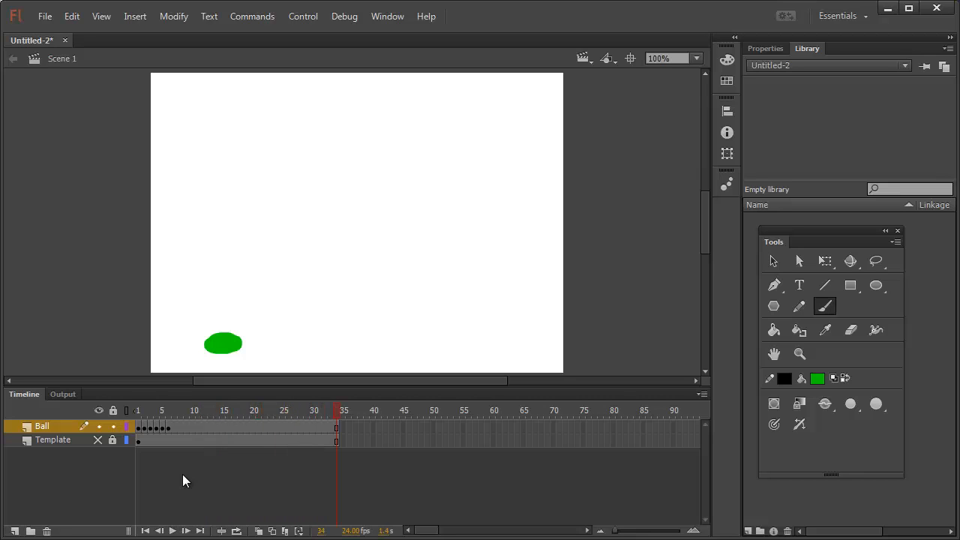
key("Return")
Step: Show the Template layer again and turn onion skinning back on
left_click(98, 440)
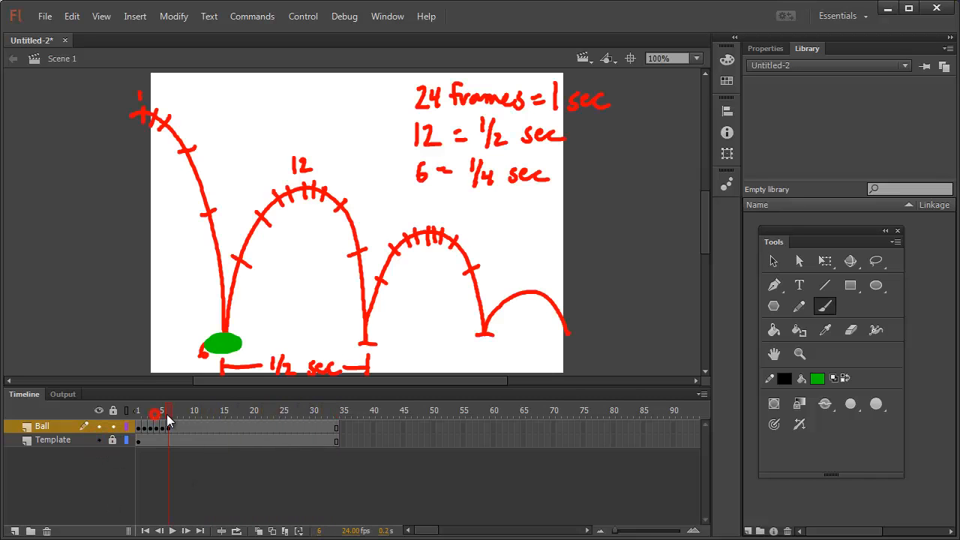
left_click_drag(166, 414, 171, 415)
left_click(258, 530)
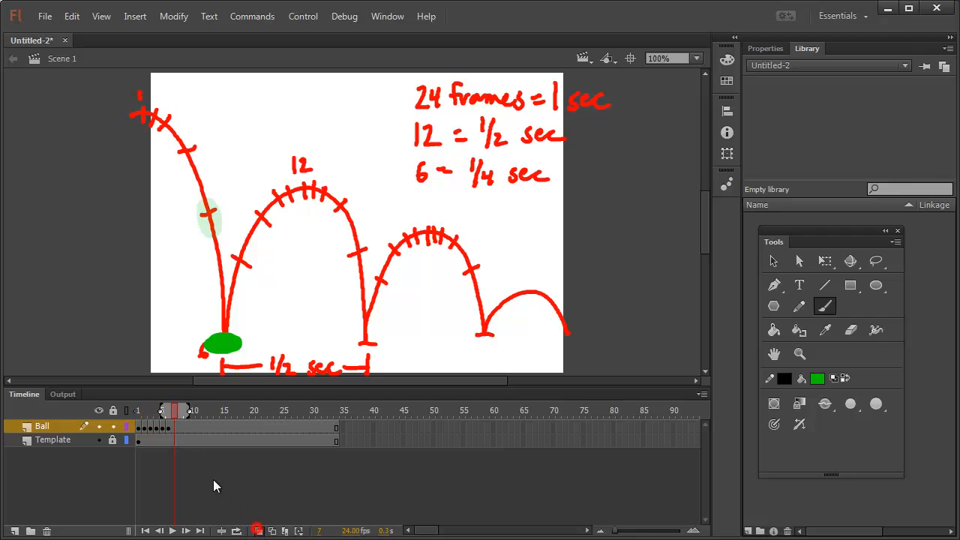
Step: Insert a blank keyframe on frame 7 of the Ball layer and paint a stretched ball on the second arc's first rising tick
left_click(174, 429)
key("F7")
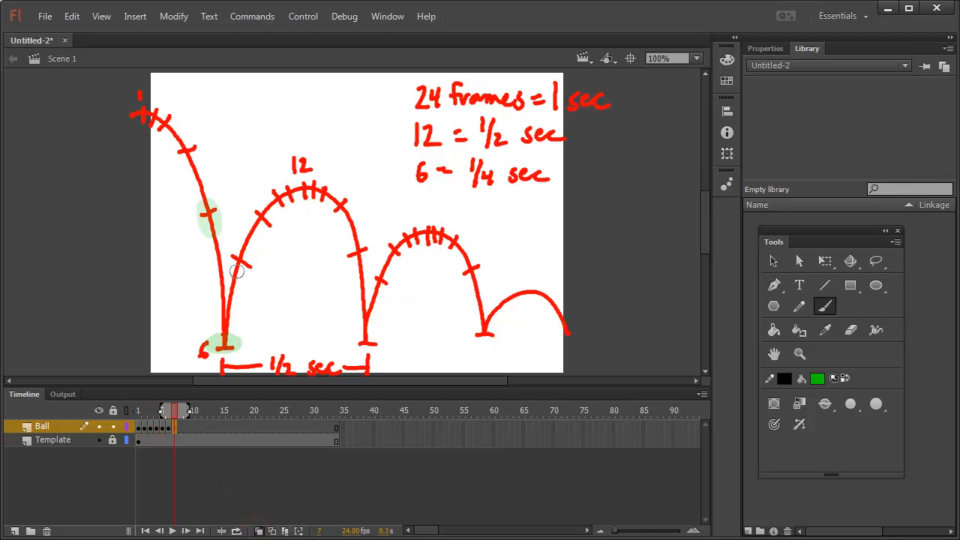
mouse_move(242, 254)
left_mouse_down()
mouse_move(236, 270)
mouse_move(238, 261)
left_mouse_up()
Step: Insert blank keyframes on frames 8 and 9 and paint a round ball on each of the next two ticks up the second arc
left_click(180, 429)
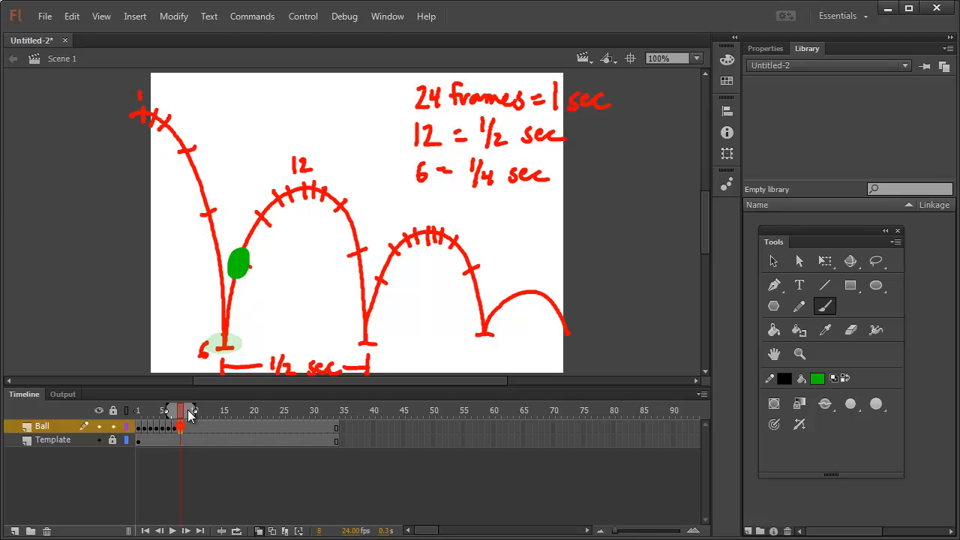
key("F7")
left_click_drag(261, 214, 259, 218)
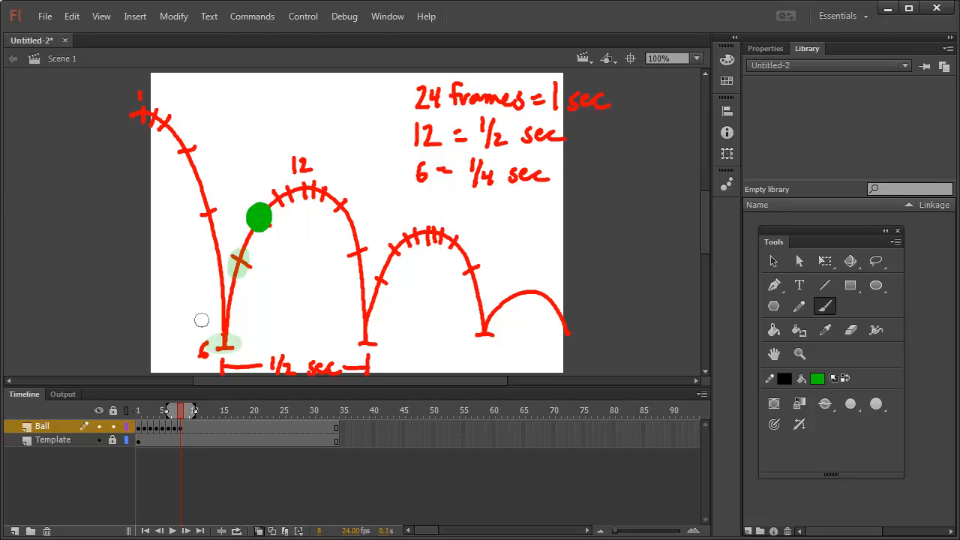
left_click(186, 428)
key("F7")
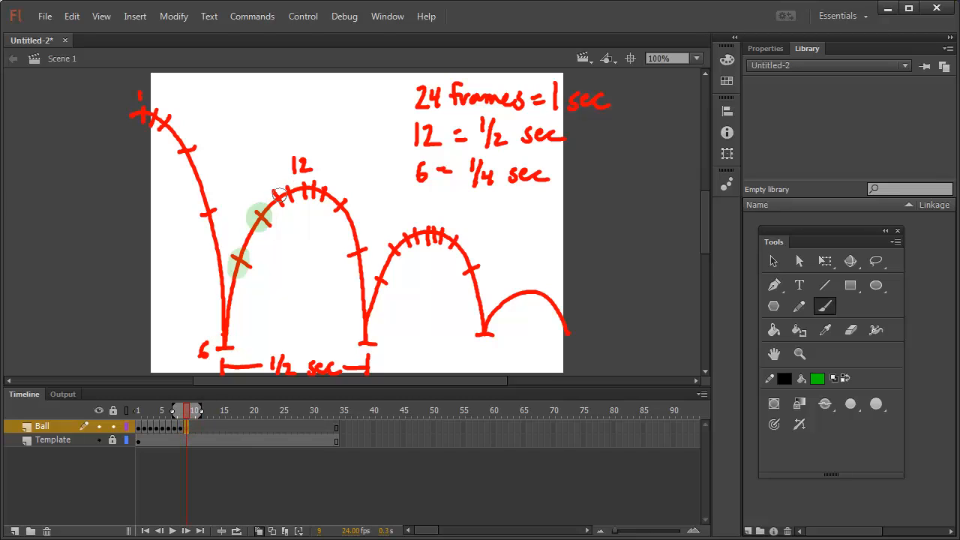
left_click_drag(277, 193, 276, 199)
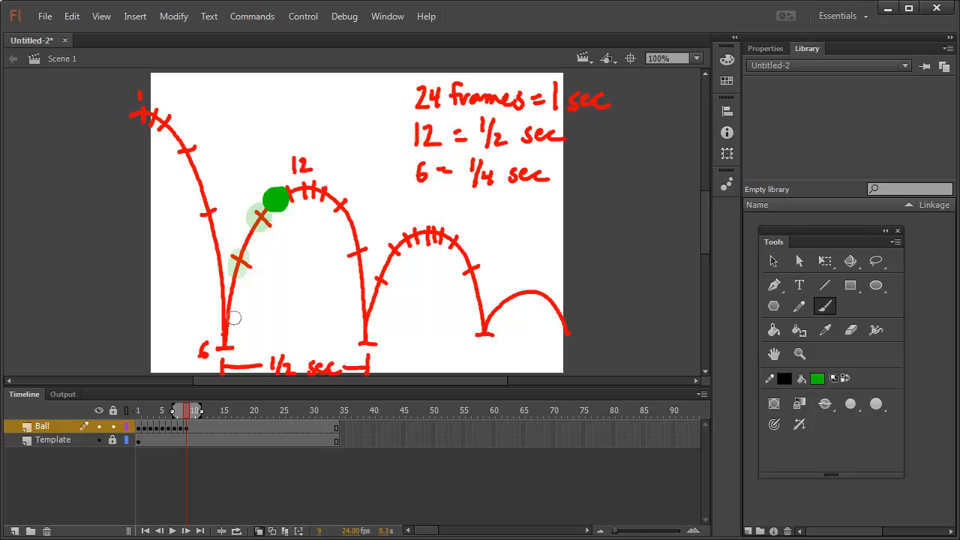
Step: Insert blank keyframes on frames 10, 11 and 12 and paint a round ball on each successive tick near the second arc's peak
left_click(192, 426)
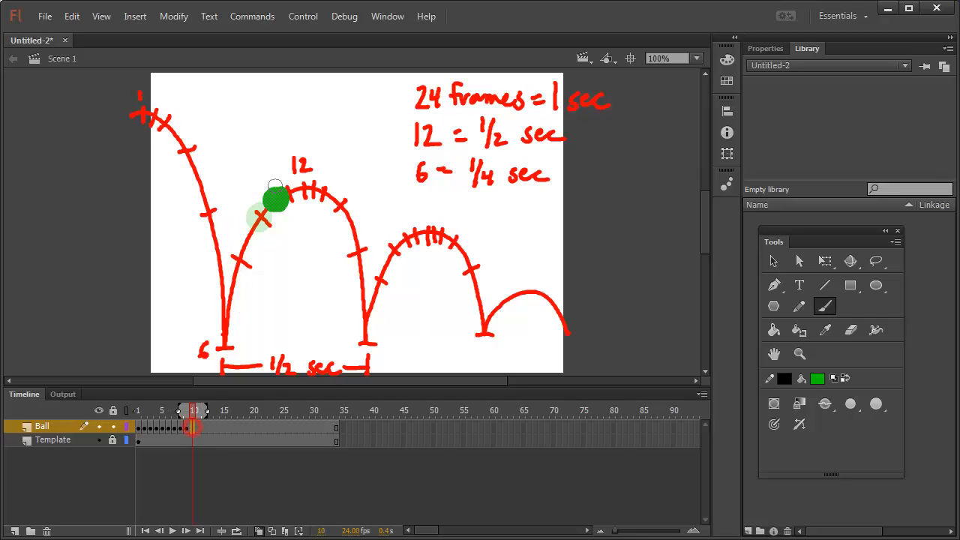
key("F7")
left_click_drag(290, 188, 285, 196)
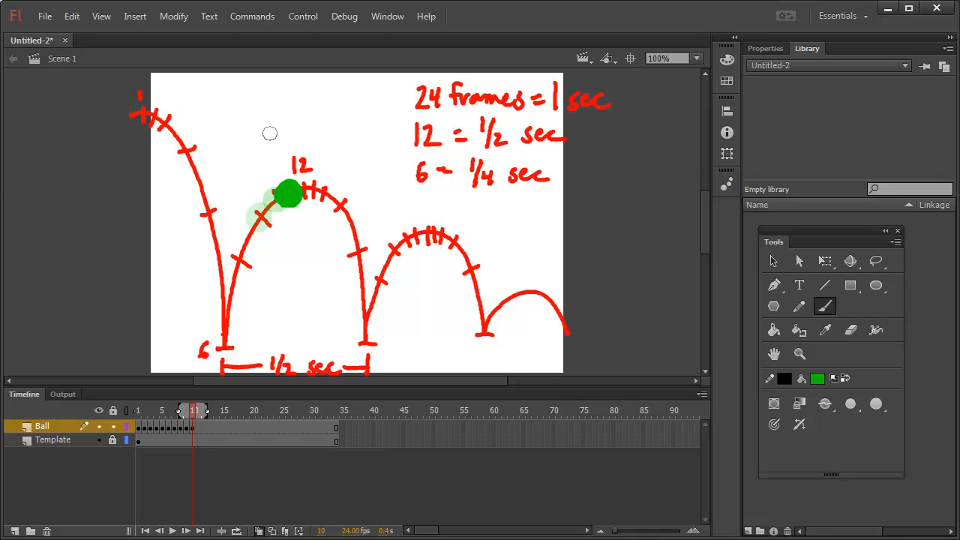
left_click(199, 426)
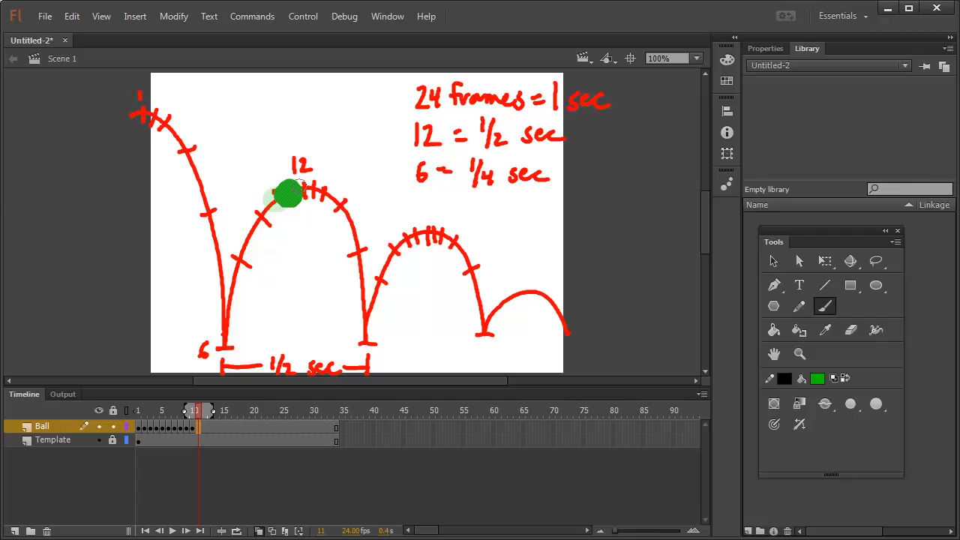
key("F7")
left_click_drag(300, 186, 312, 188)
left_click(205, 432)
key("F7")
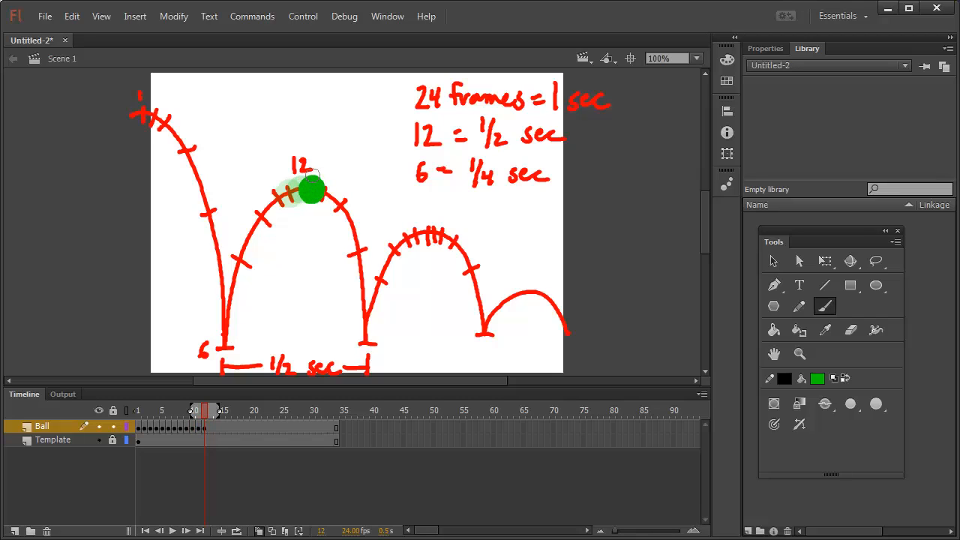
Step: Insert blank keyframes on frames 13 and 14 and paint a round ball on each of the next two ticks past the second arc's peak
left_click(210, 429)
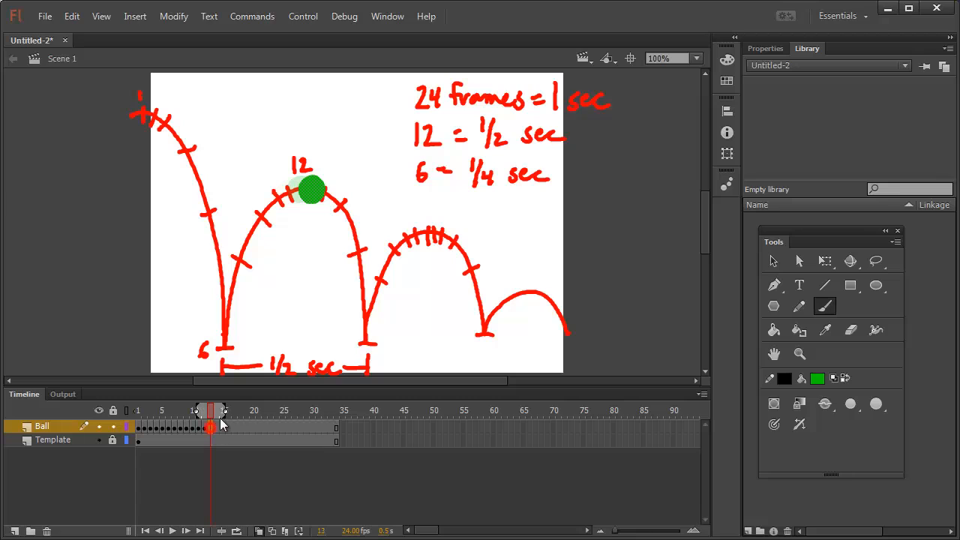
key("F7")
mouse_move(316, 188)
left_mouse_down()
mouse_move(327, 188)
mouse_move(322, 196)
left_mouse_up()
left_click(216, 411)
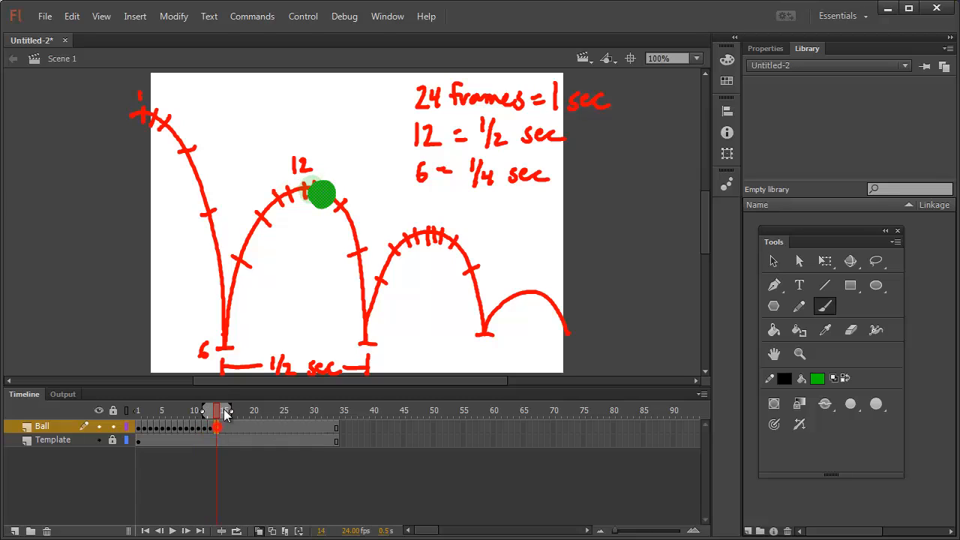
key("F7")
left_click_drag(334, 200, 339, 203)
Step: Insert a blank keyframe on frame 15 and paint a vertically stretched ball on the second arc's last falling tick
left_click(223, 426)
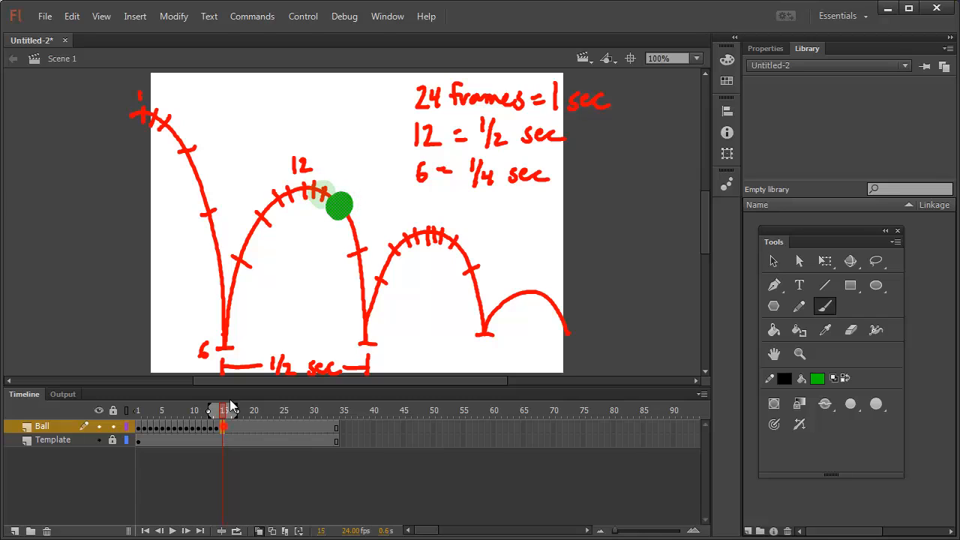
key("F7")
mouse_move(357, 243)
left_mouse_down()
mouse_move(354, 263)
mouse_move(365, 250)
mouse_move(352, 264)
left_mouse_up()
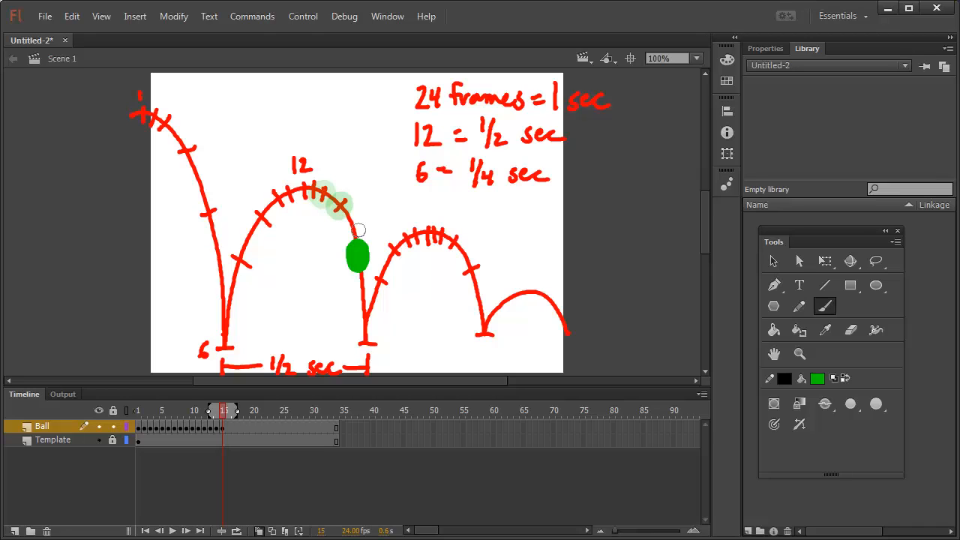
Step: Insert a blank keyframe on frame 16 and paint a squashed ball at the ground mark ending the second arc
left_click(228, 428)
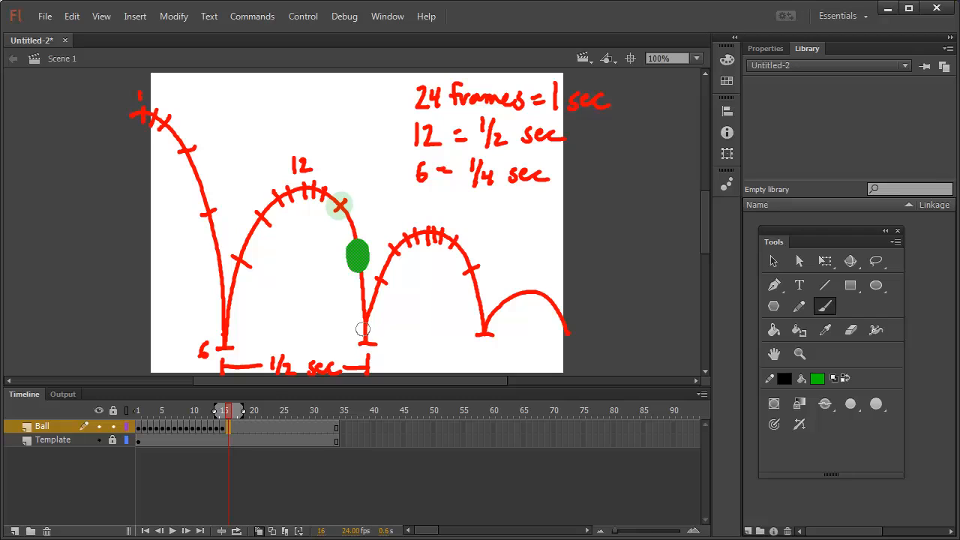
key("F7")
mouse_move(353, 340)
left_mouse_down()
mouse_move(379, 339)
mouse_move(354, 335)
mouse_move(367, 325)
left_mouse_up()
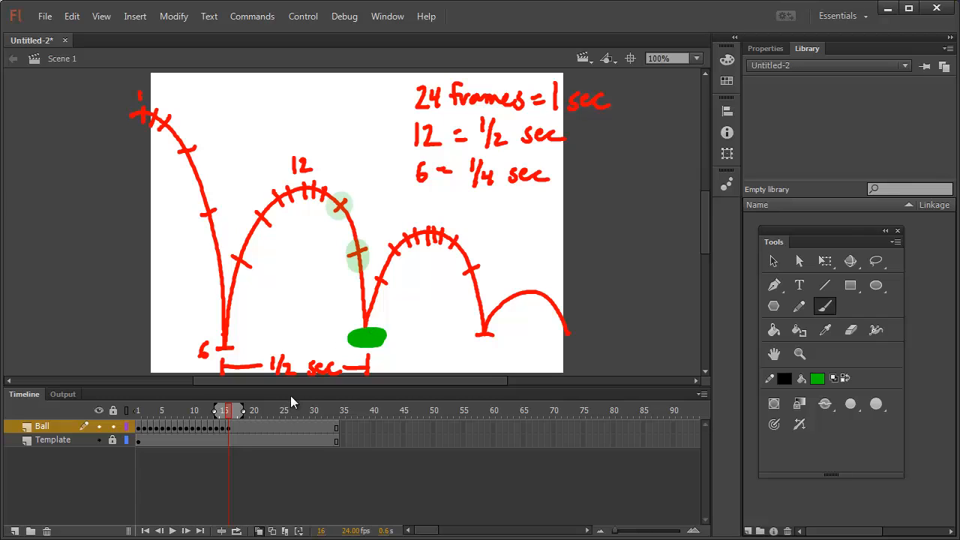
Step: Turn off onion skinning and enable looped playback over frames 1 to 16
left_click_drag(227, 413, 210, 411)
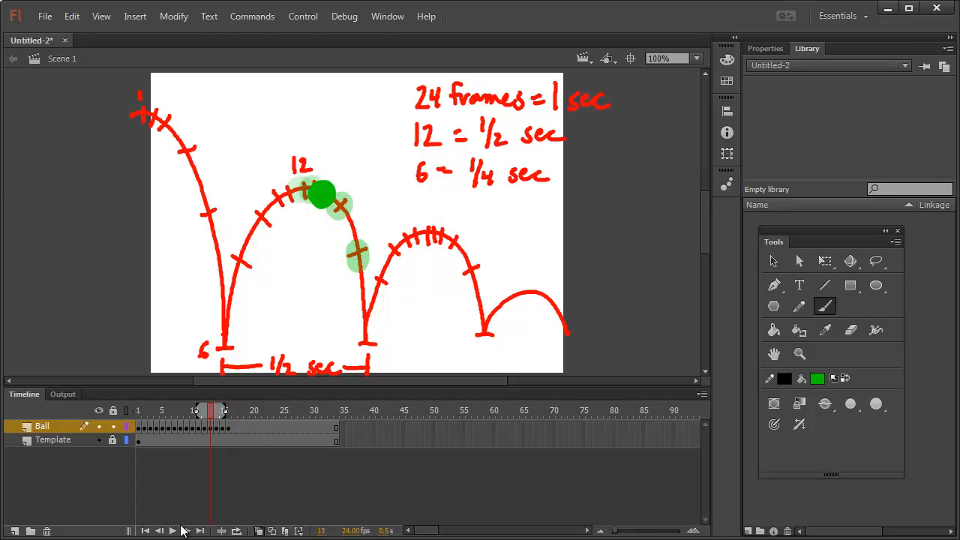
left_click(259, 530)
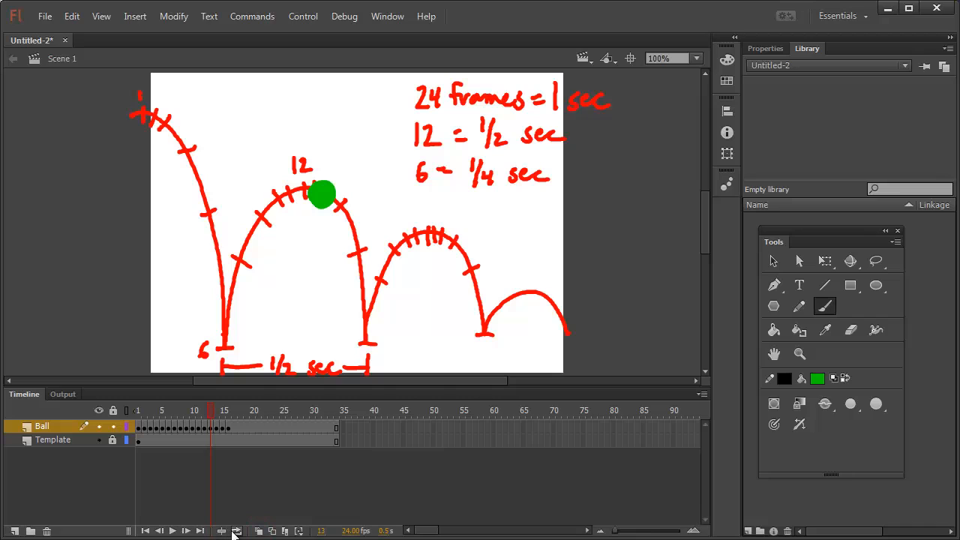
left_click(236, 531)
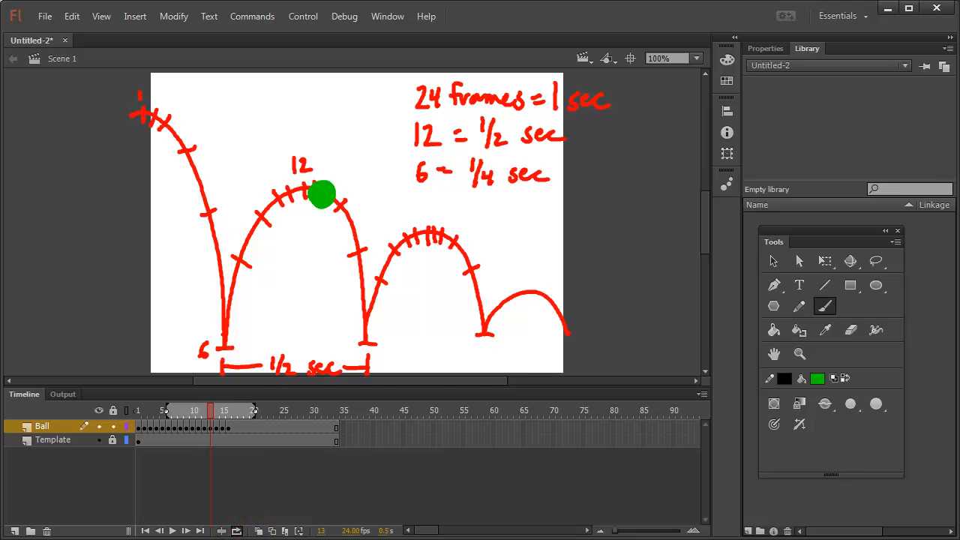
left_click_drag(254, 411, 229, 415)
left_click_drag(168, 413, 137, 411)
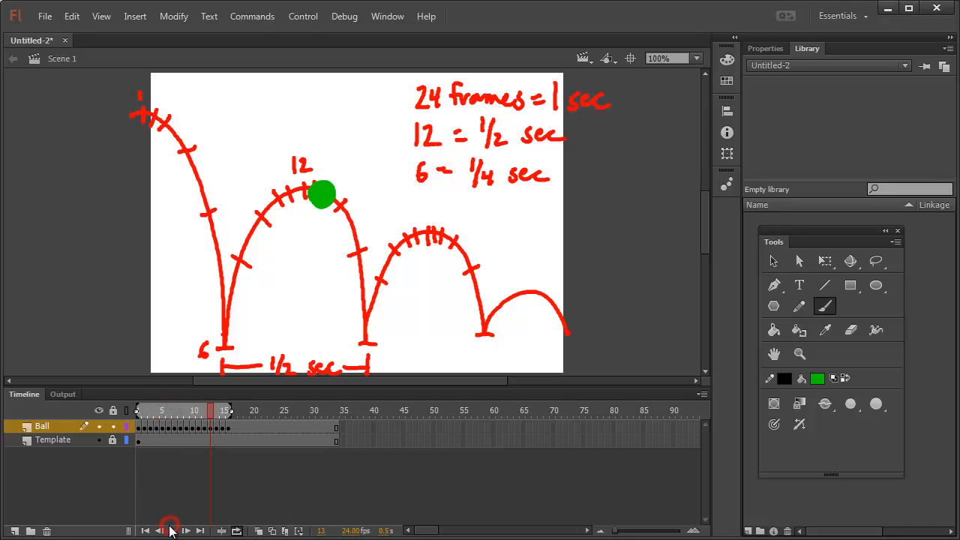
Step: Hide the Template layer and play the looped bounce animation
left_click(95, 440)
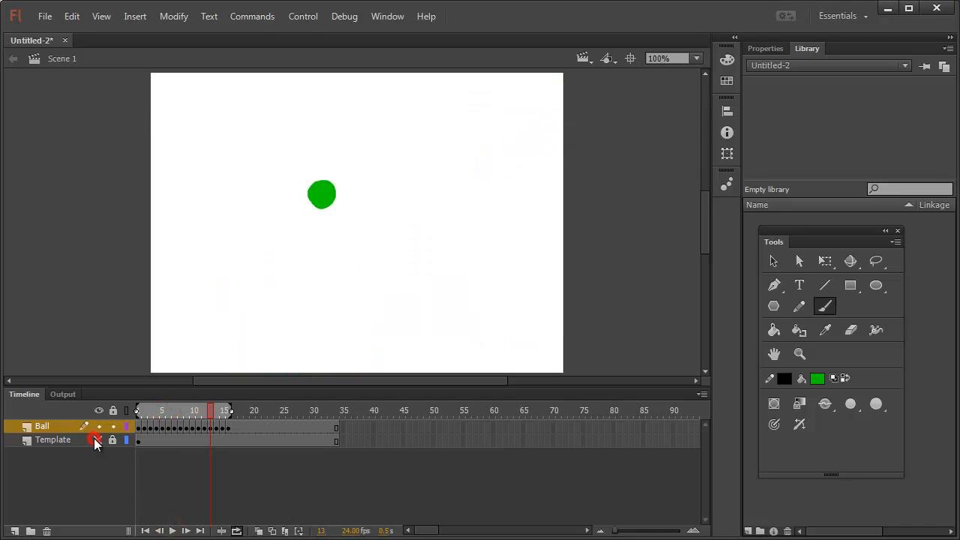
left_click(172, 532)
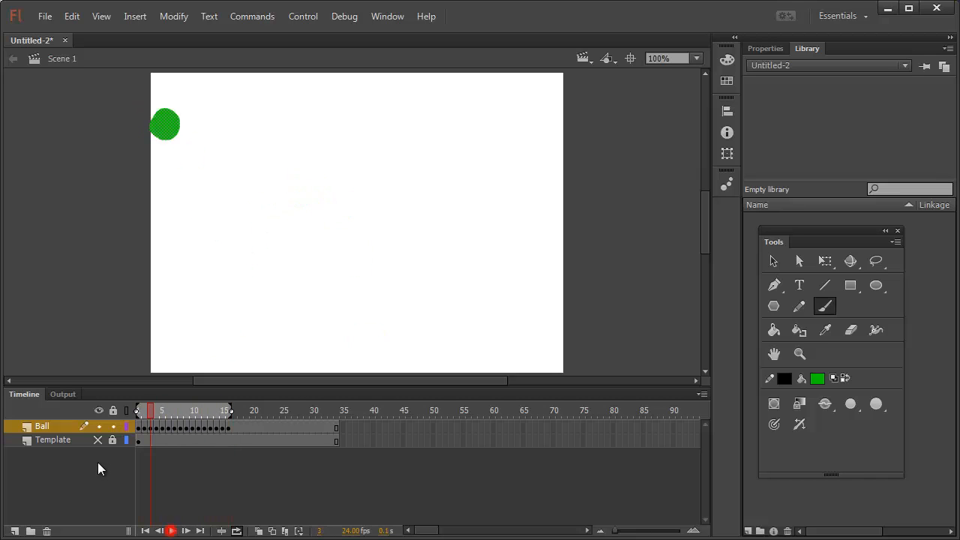
Step: Show the Template layer again and paint a stretched ball on the third arc's first tick in a new blank keyframe at frame 17
left_click(99, 440)
left_click_drag(153, 411, 235, 416)
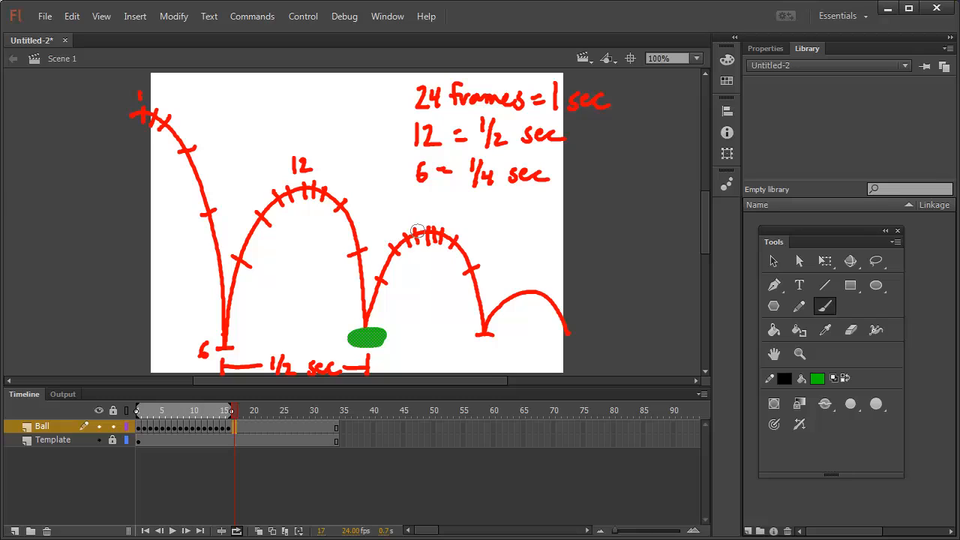
key("F7")
left_click_drag(381, 276, 381, 277)
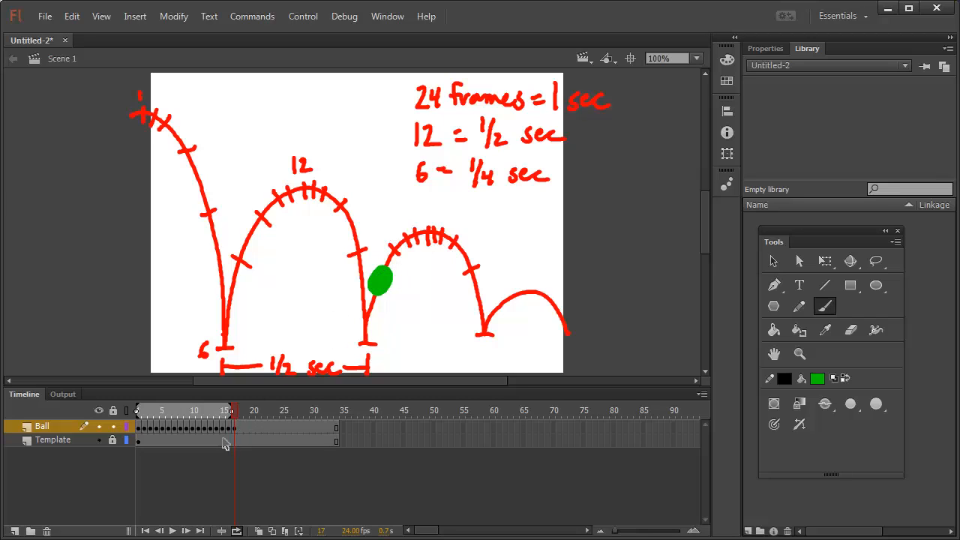
Step: Paint a round green ball on the third arc's second and third ticks in new blank keyframes at frames 18 and 19
left_click(241, 427)
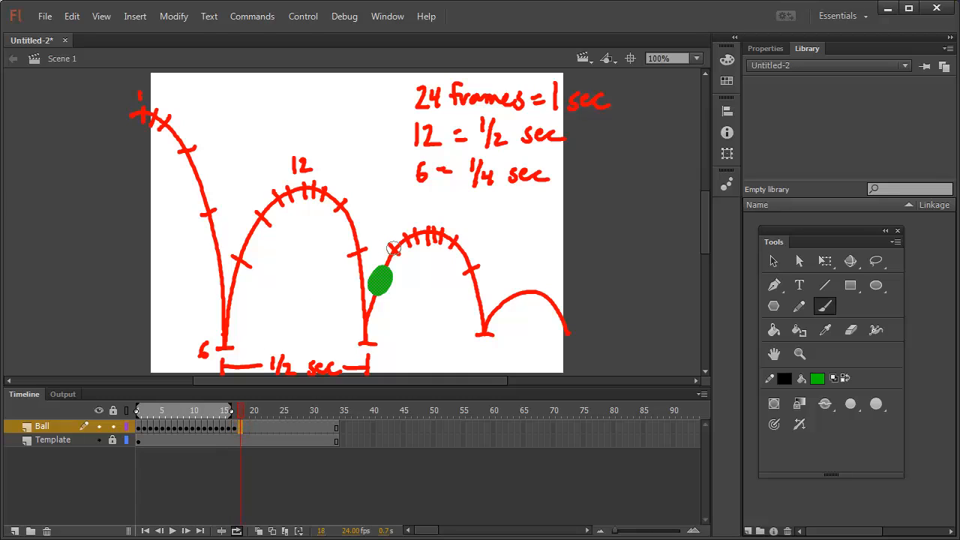
key("F7")
left_click_drag(390, 252, 392, 250)
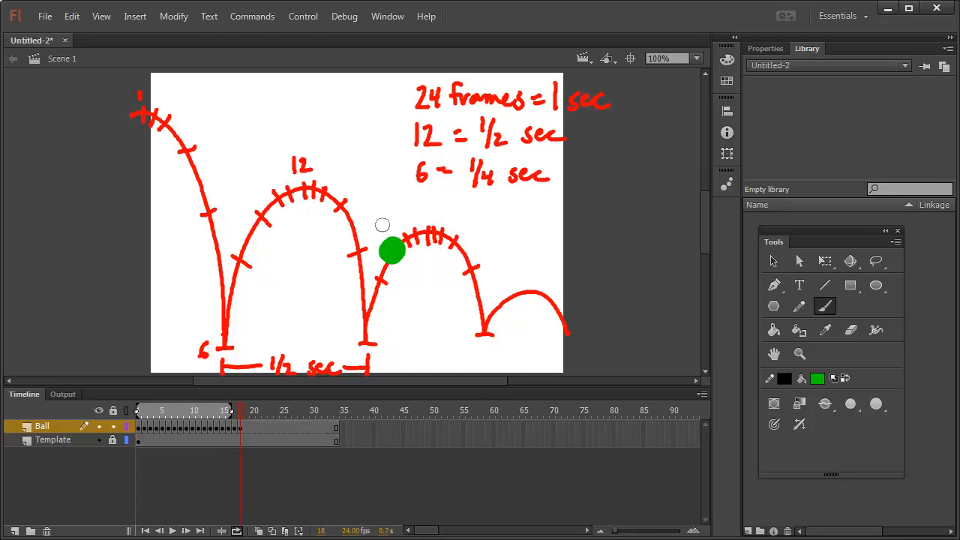
left_click(246, 426)
key("F7")
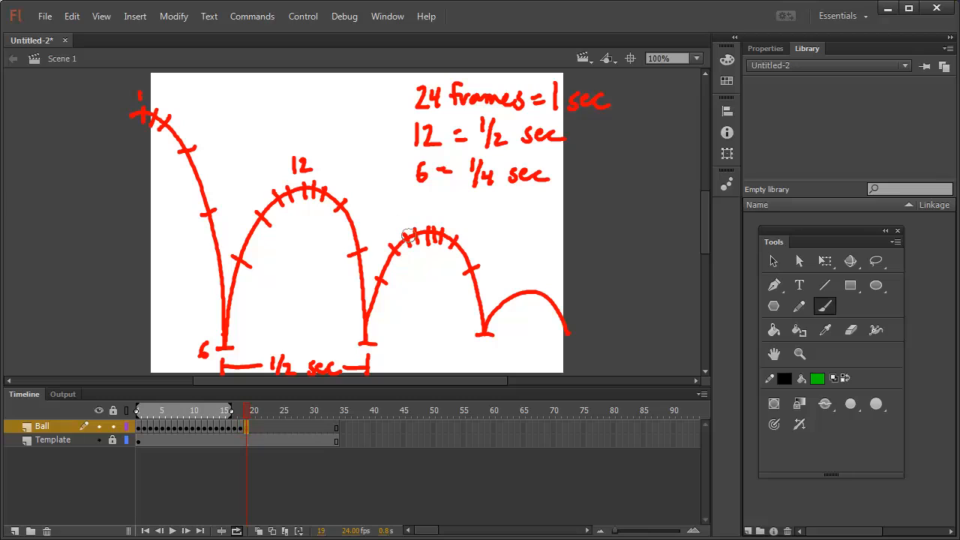
left_click_drag(400, 240, 406, 240)
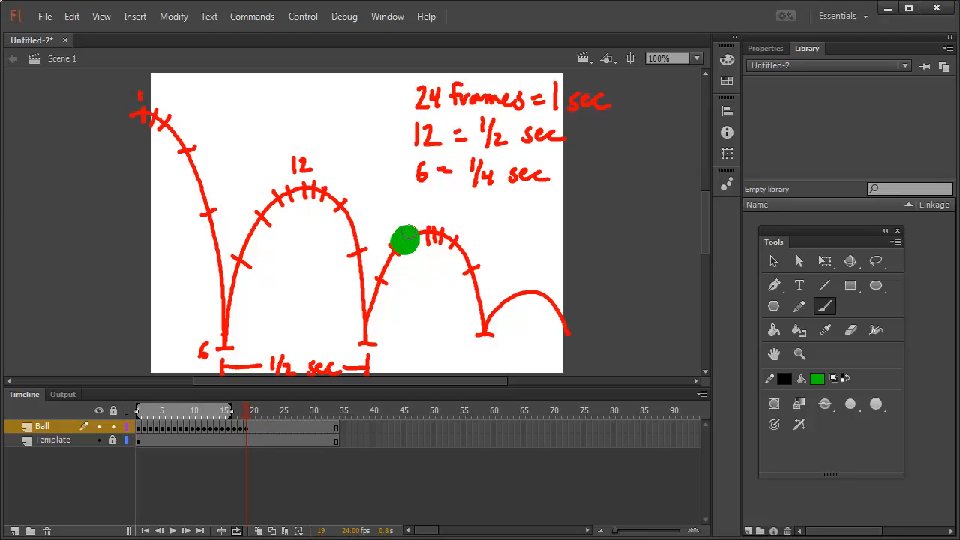
Step: Paint the ball tick by tick over the third arc's peak in new blank keyframes at frames 20 to 23
left_click(254, 426)
key("F7")
mouse_move(417, 229)
left_mouse_down()
mouse_move(443, 226)
mouse_move(268, 426)
mouse_move(448, 227)
left_mouse_up()
left_click(257, 426)
key("F7")
left_click(263, 426)
key("F7")
left_click(269, 427)
key("F7")
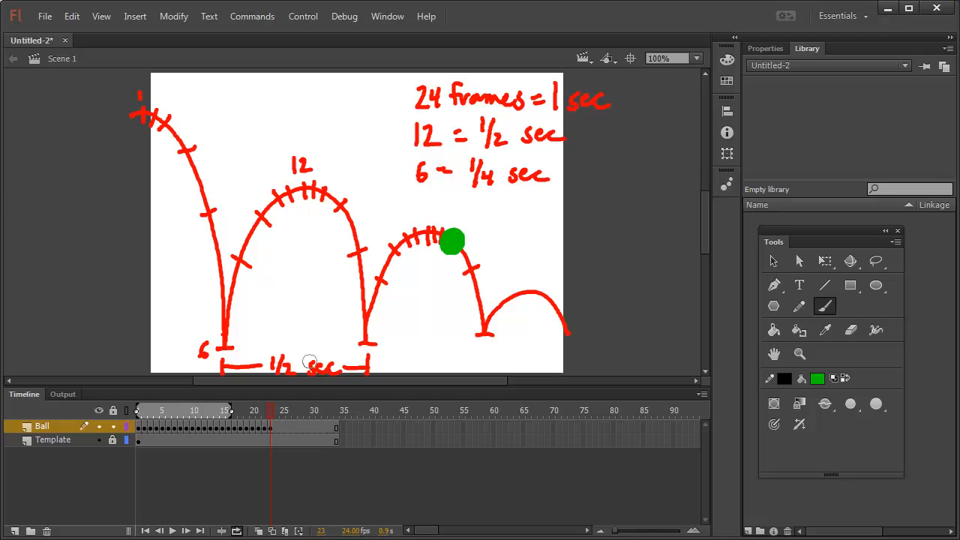
Step: Paint a stretched falling ball on frame 24 and a squashed ball at the third arc's ground mark on frame 25, each in a blank keyframe
left_click(276, 426)
key("F7")
mouse_move(469, 262)
left_mouse_down()
mouse_move(471, 273)
mouse_move(469, 264)
left_mouse_up()
left_click(282, 426)
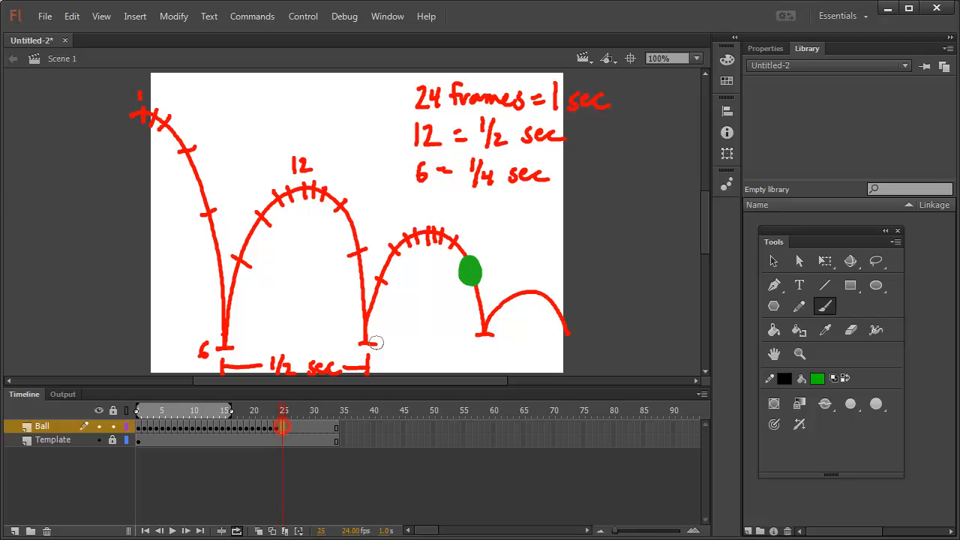
key("F7")
mouse_move(476, 333)
left_mouse_down()
mouse_move(495, 324)
mouse_move(486, 329)
left_mouse_up()
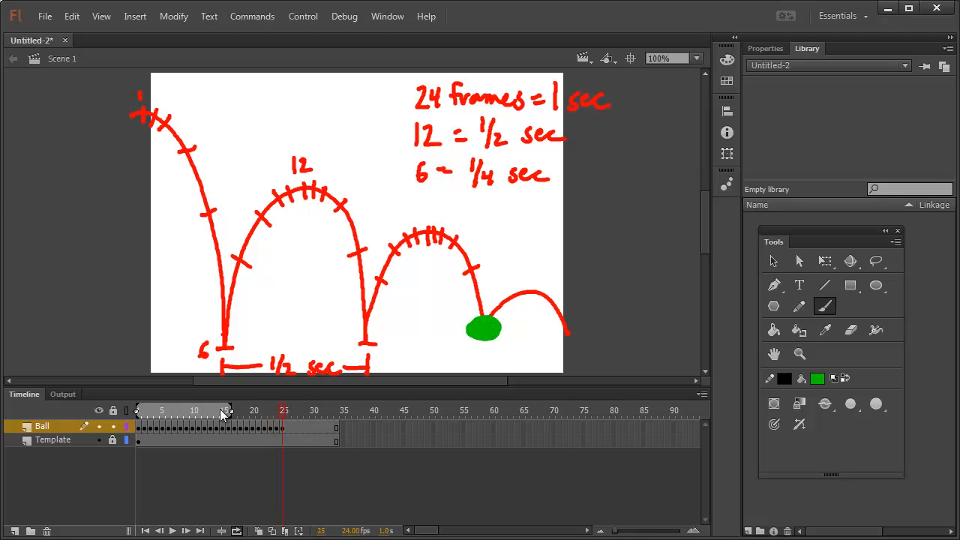
Step: Extend the loop range to frame 25, hide the Template layer, and play the looped bounce before stopping it
left_click_drag(276, 411, 282, 413)
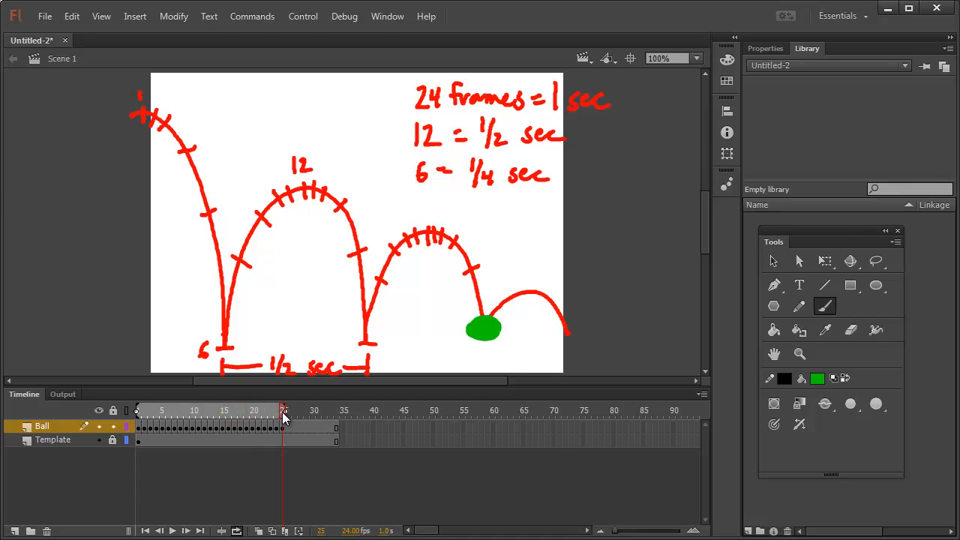
left_click(99, 440)
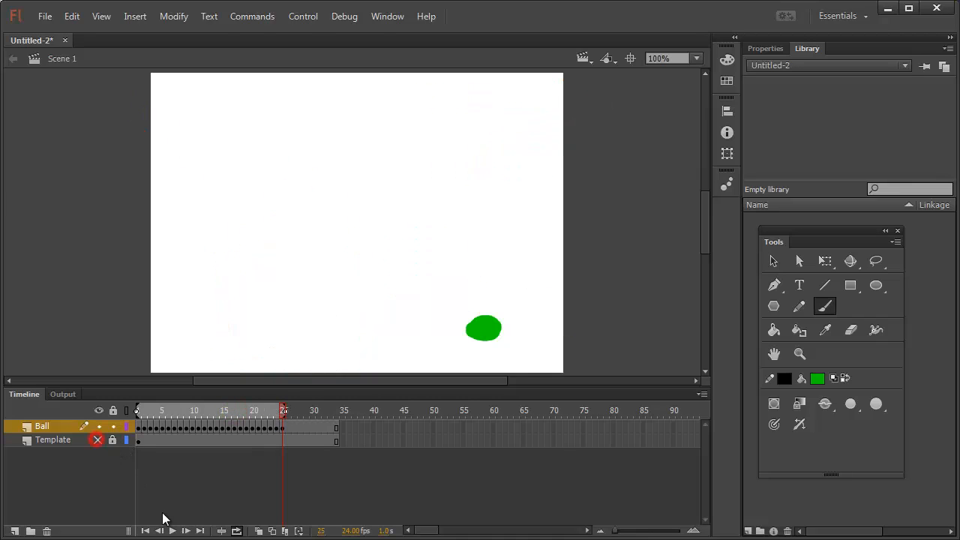
left_click(172, 531)
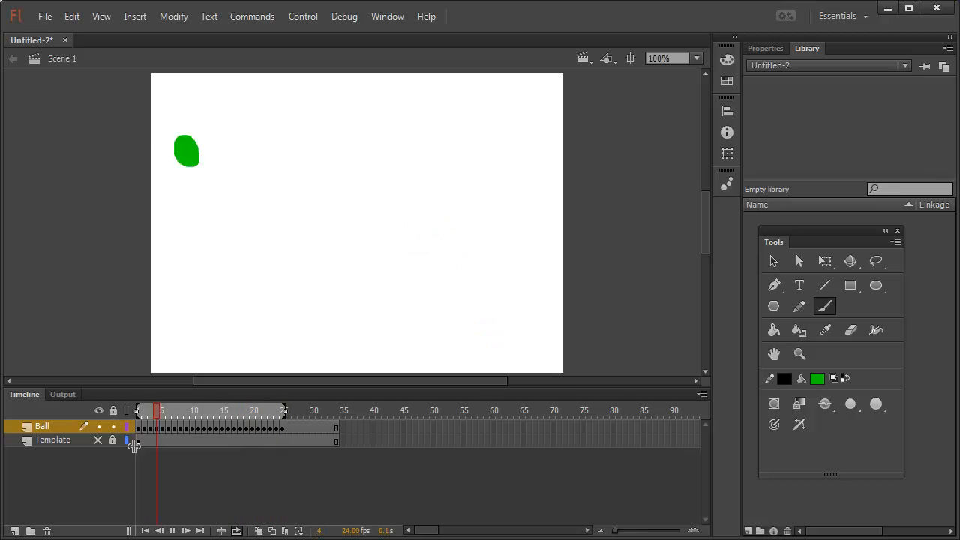
left_click(172, 531)
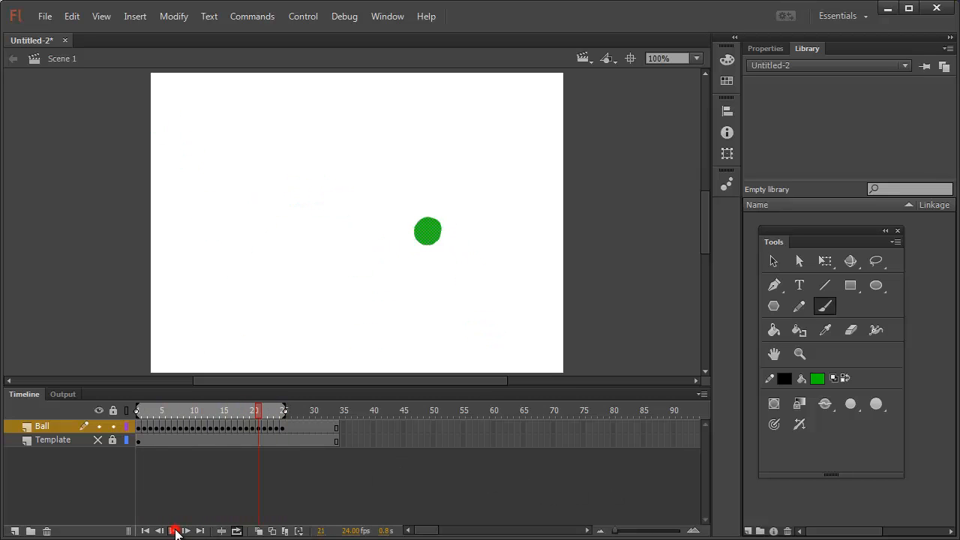
Step: Add a Bowling Ball layer above the Ball layer and go to its first frame
left_click(14, 531)
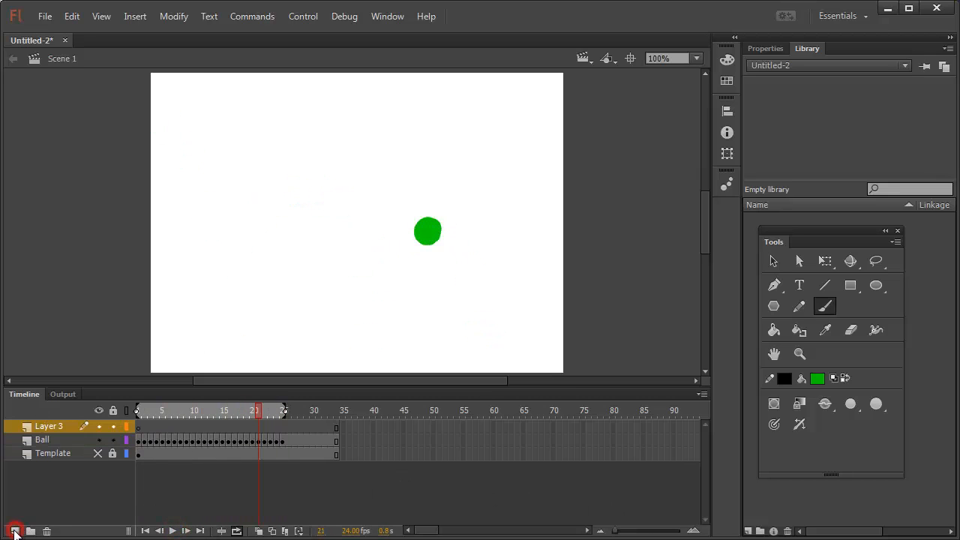
double_click(55, 428)
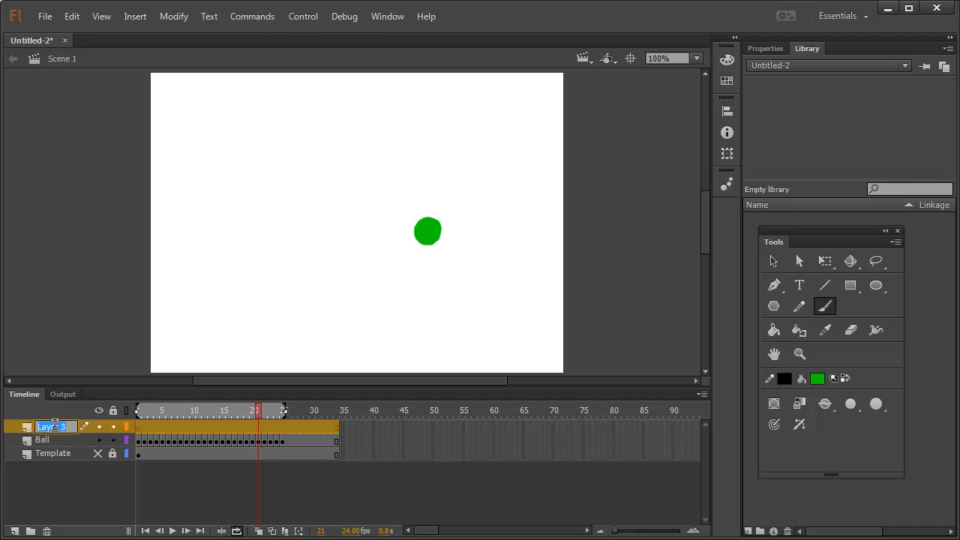
type("B")
type("owling Bow")
left_click_drag(181, 408, 132, 407)
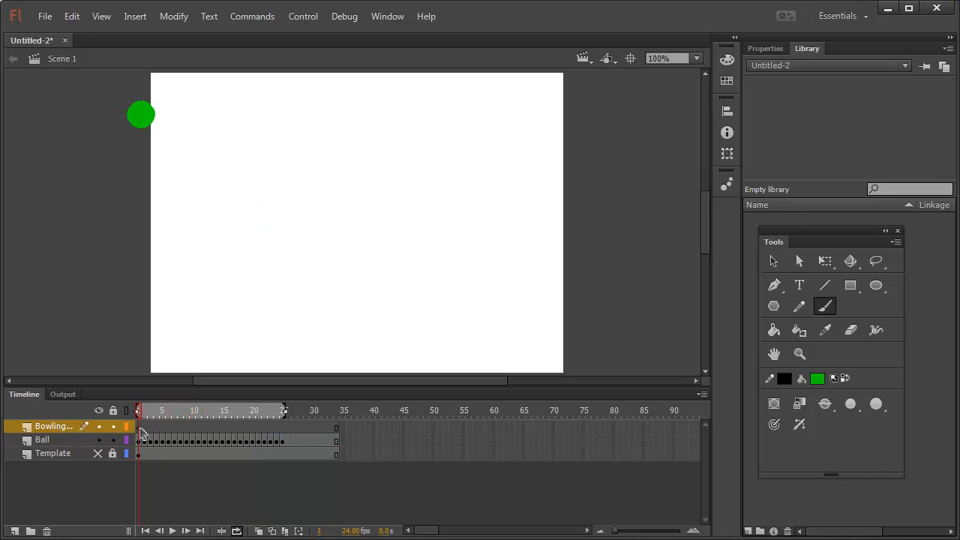
left_click(140, 428)
Step: Delete the old Template layer and add a new layer named Template directly above the Ball layer
left_click(53, 454)
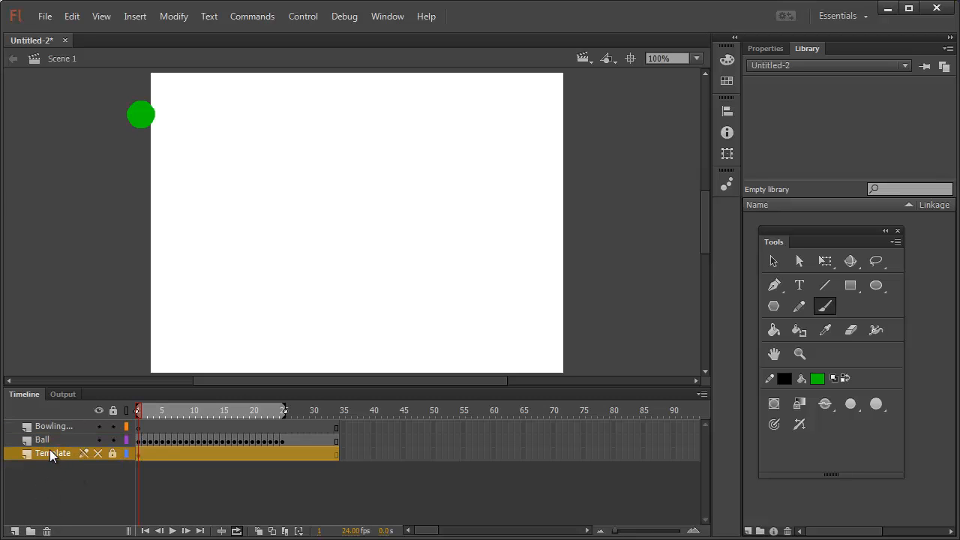
left_click(47, 532)
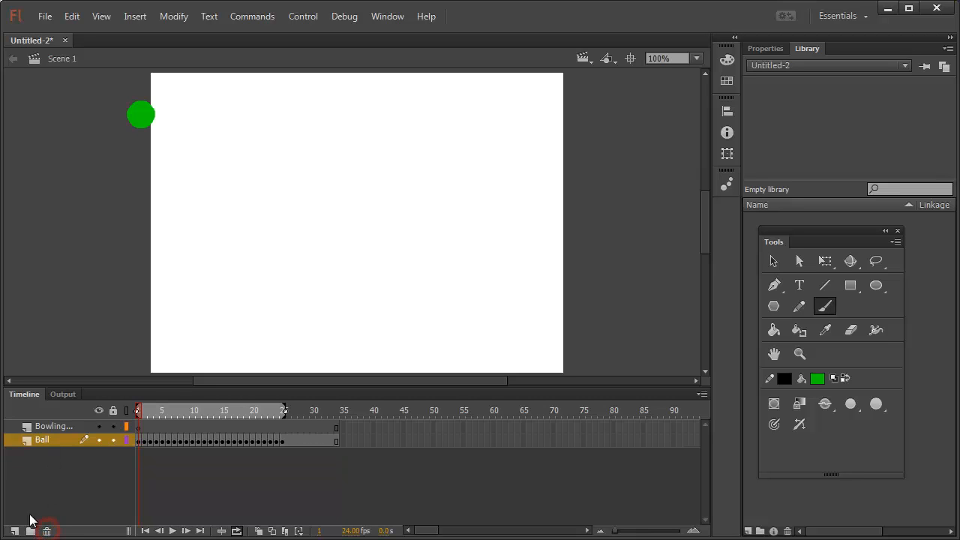
left_click(14, 531)
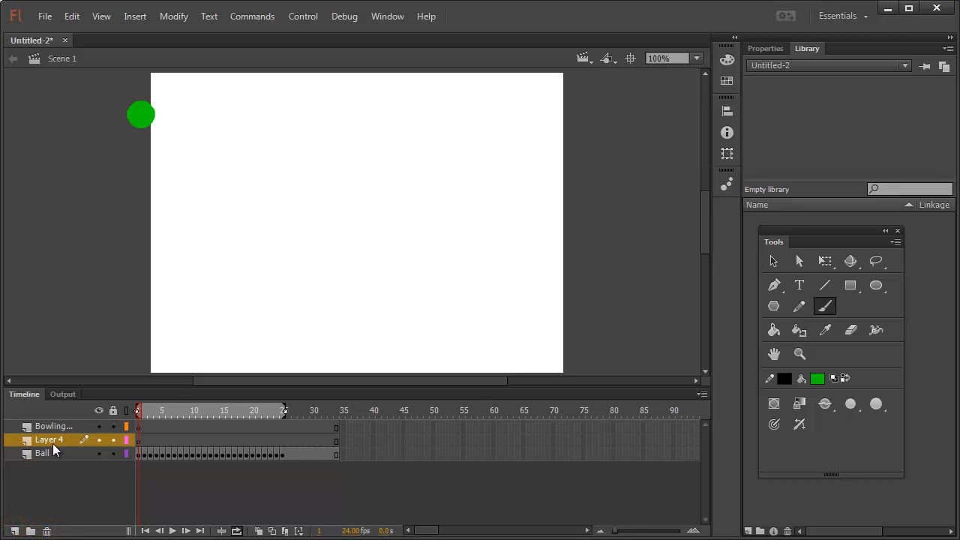
double_click(53, 445)
type("Template")
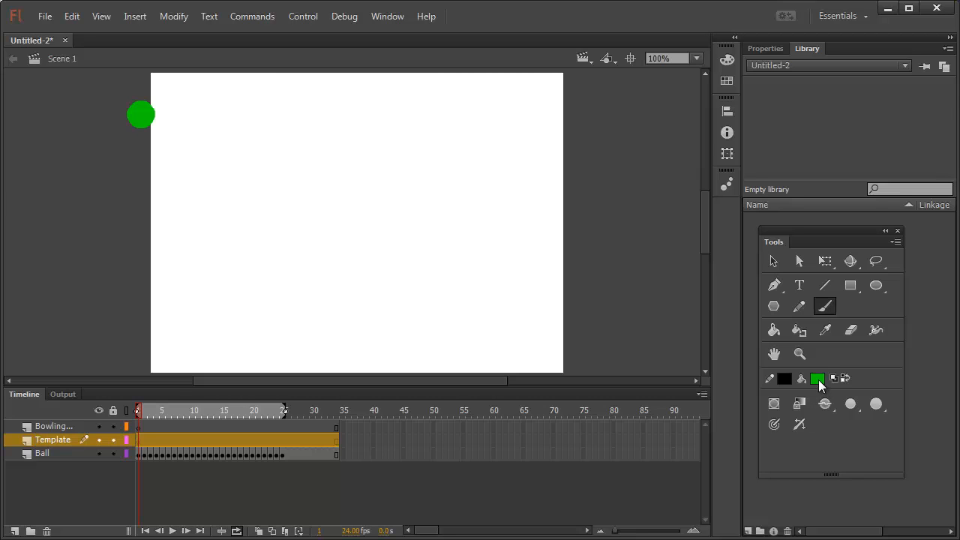
Step: With a small red brush, paint a bowling ball path: one steep drop, two low bounces and a long flat roll
left_click(817, 379)
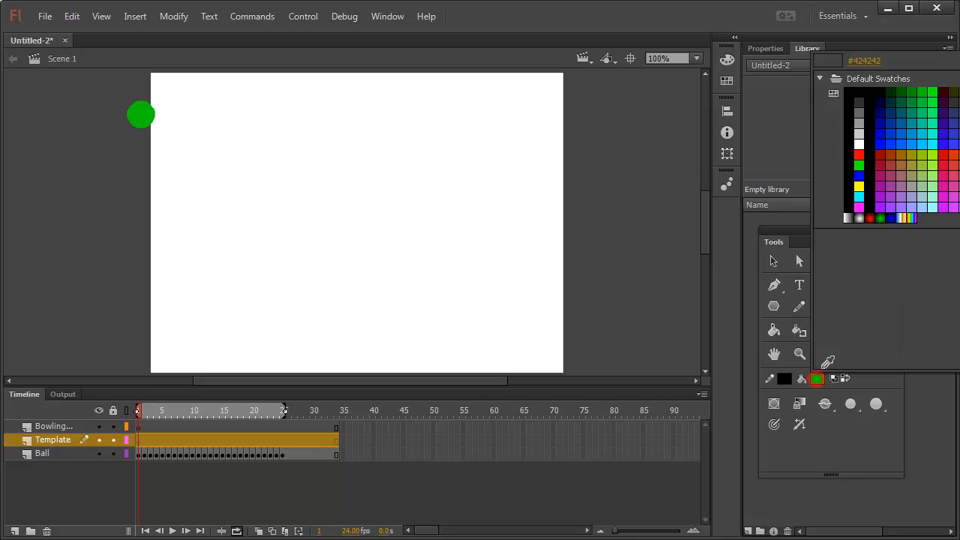
left_click(859, 155)
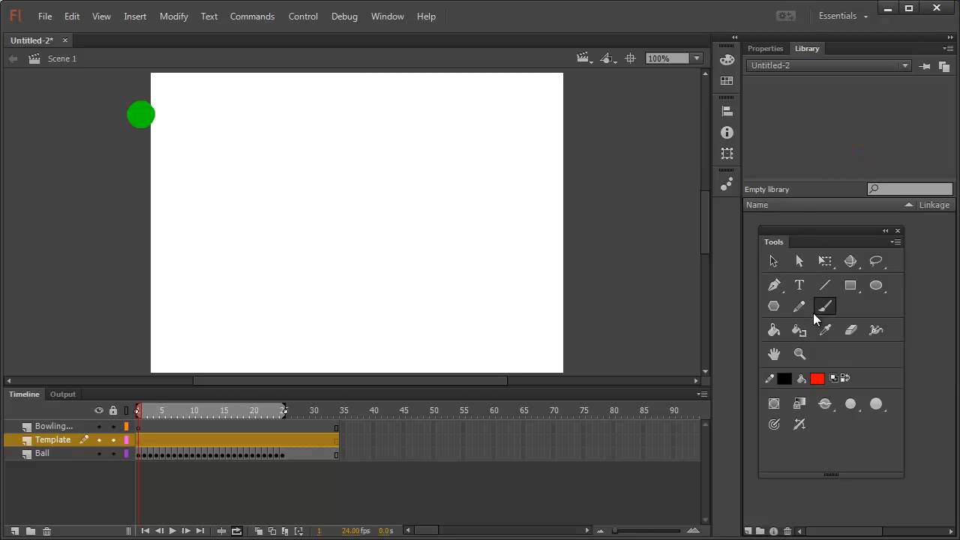
left_click(854, 407)
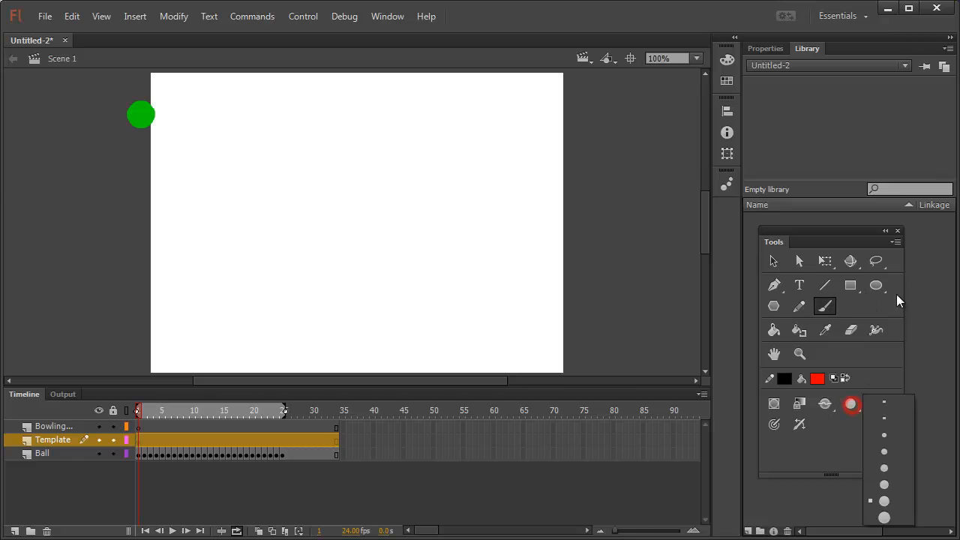
left_click(879, 422)
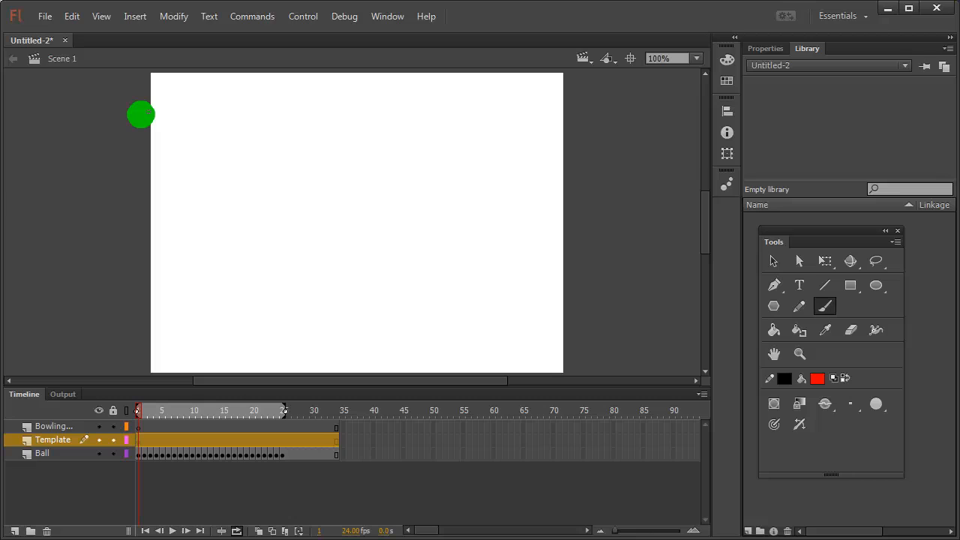
mouse_move(145, 111)
left_mouse_down()
mouse_move(183, 140)
mouse_move(208, 195)
mouse_move(231, 339)
mouse_move(250, 314)
mouse_move(283, 310)
mouse_move(304, 339)
mouse_move(321, 328)
mouse_move(363, 341)
mouse_move(497, 342)
left_mouse_up()
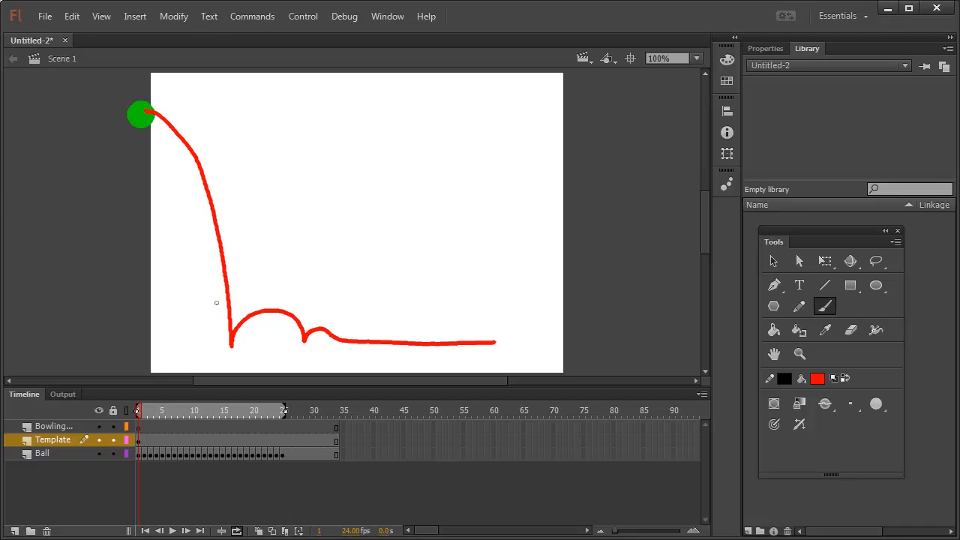
Step: Mark the steep drop with widening spacing ticks, numbering the start 1 and the ground contact 6
left_click_drag(144, 109, 144, 120)
left_click_drag(141, 84, 141, 92)
mouse_move(226, 346)
left_mouse_down()
mouse_move(239, 344)
mouse_move(233, 364)
left_mouse_up()
left_click_drag(204, 206, 223, 202)
mouse_move(179, 146)
left_mouse_down()
mouse_move(191, 137)
mouse_move(172, 117)
left_mouse_up()
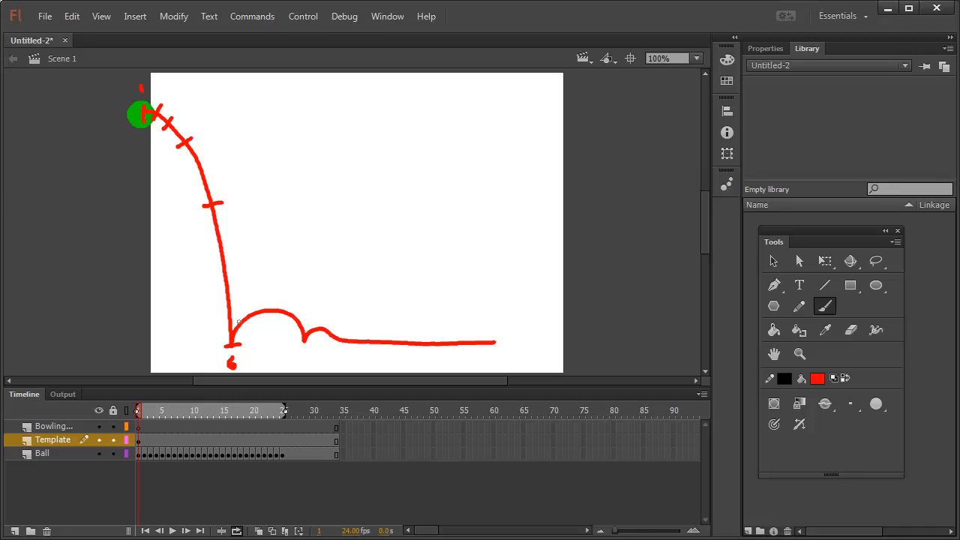
Step: Add spacing ticks along both low bounces and the flat roll, closing up toward the end of the path
mouse_move(270, 305)
left_mouse_down()
mouse_move(269, 320)
mouse_move(247, 328)
mouse_move(262, 318)
mouse_move(309, 340)
mouse_move(297, 317)
mouse_move(282, 320)
mouse_move(342, 345)
left_mouse_up()
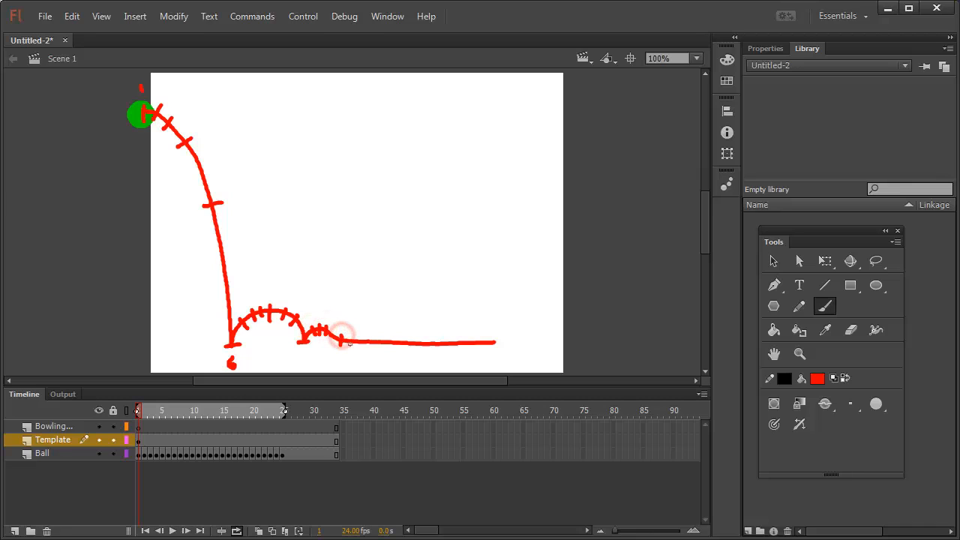
left_click_drag(493, 337, 493, 348)
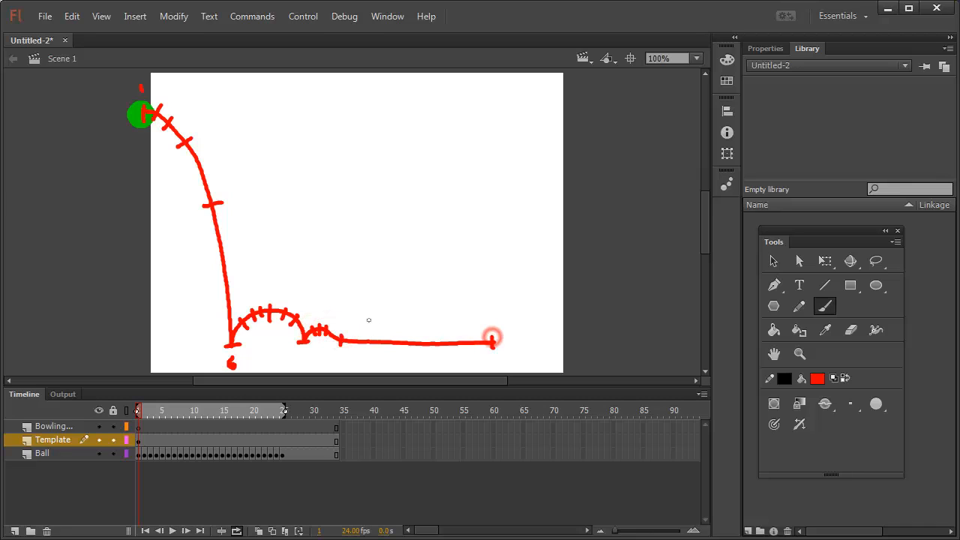
left_click_drag(415, 337, 414, 349)
mouse_move(454, 336)
left_mouse_down()
mouse_move(453, 350)
mouse_move(487, 350)
left_mouse_up()
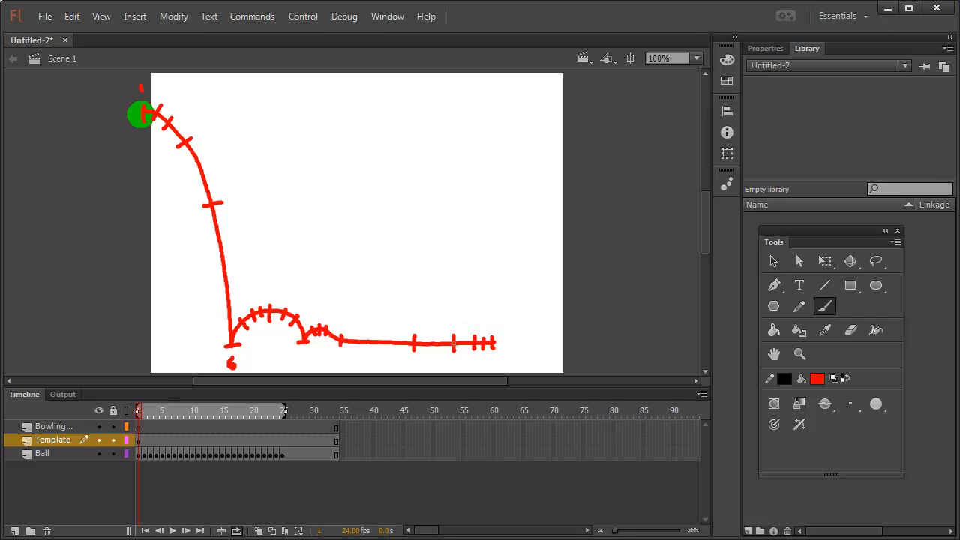
left_click_drag(497, 338, 497, 346)
Step: With the Template and Ball layers locked, paint a large black ball at the path's start on the bowling layer's frame 1 using a bigger brush
left_click(138, 426)
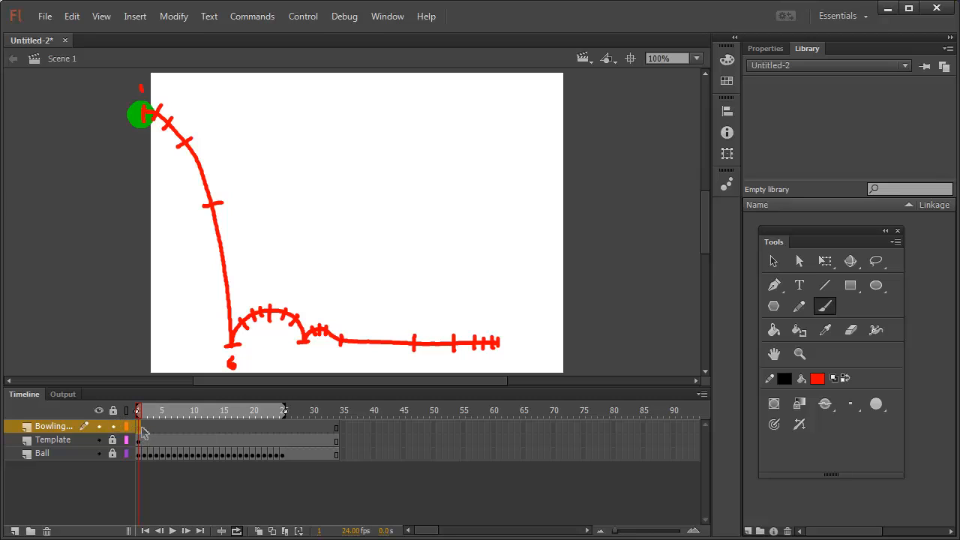
left_click(142, 426)
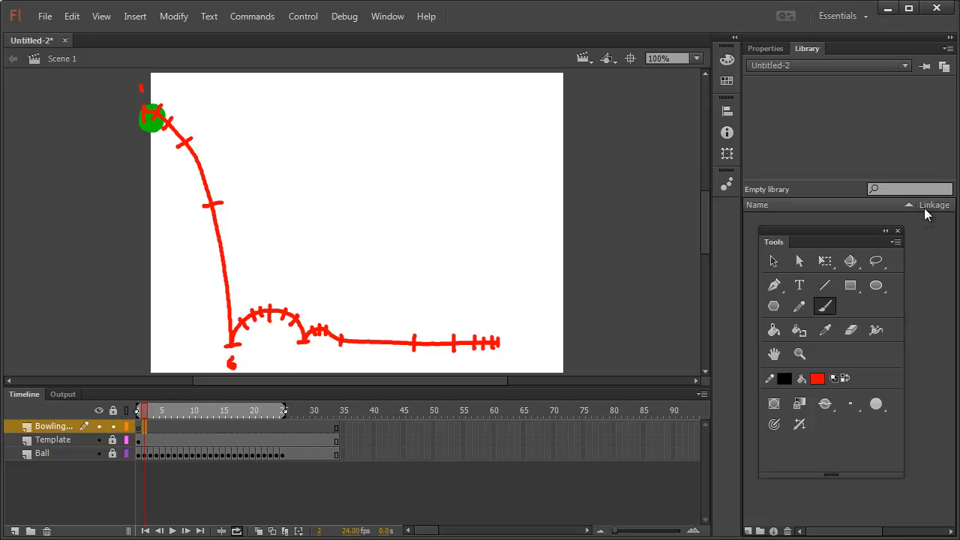
left_click(139, 427)
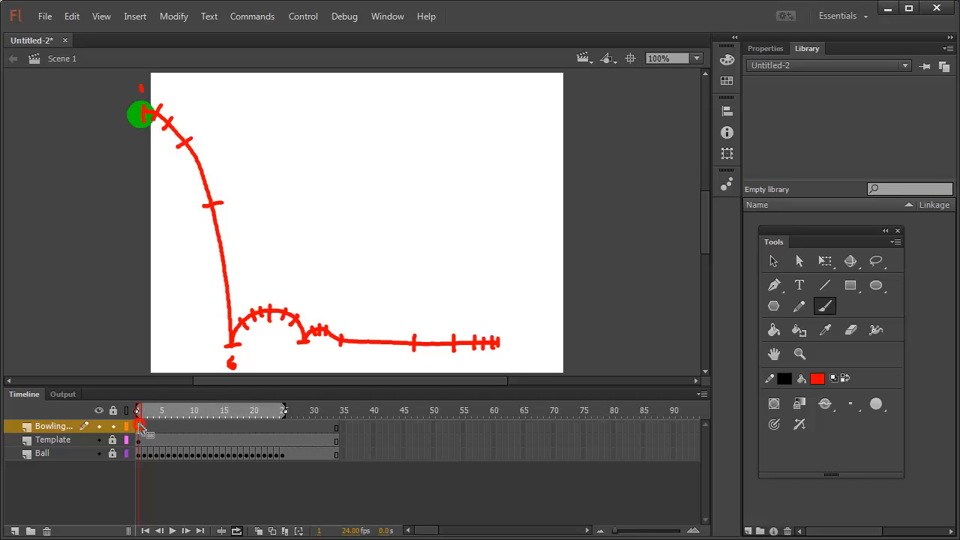
left_click(823, 378)
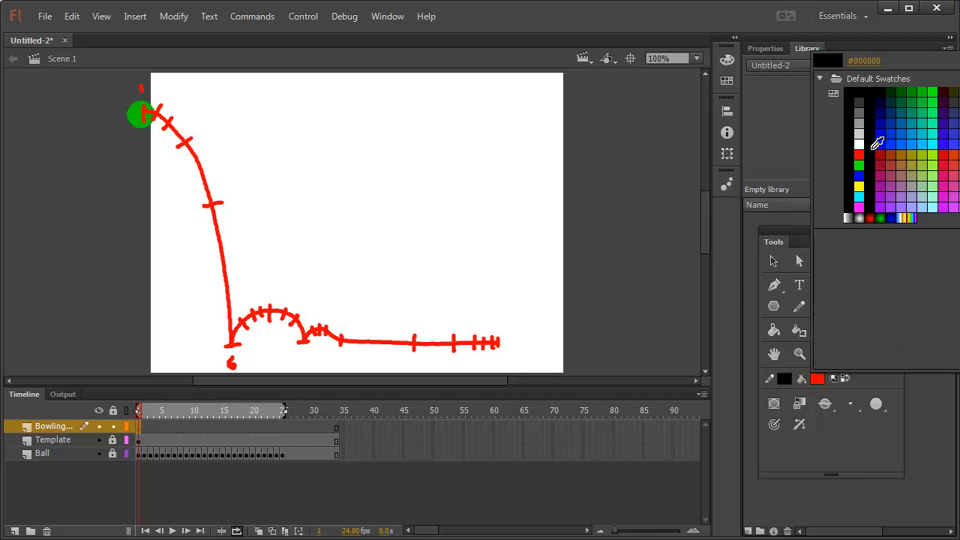
left_click(872, 148)
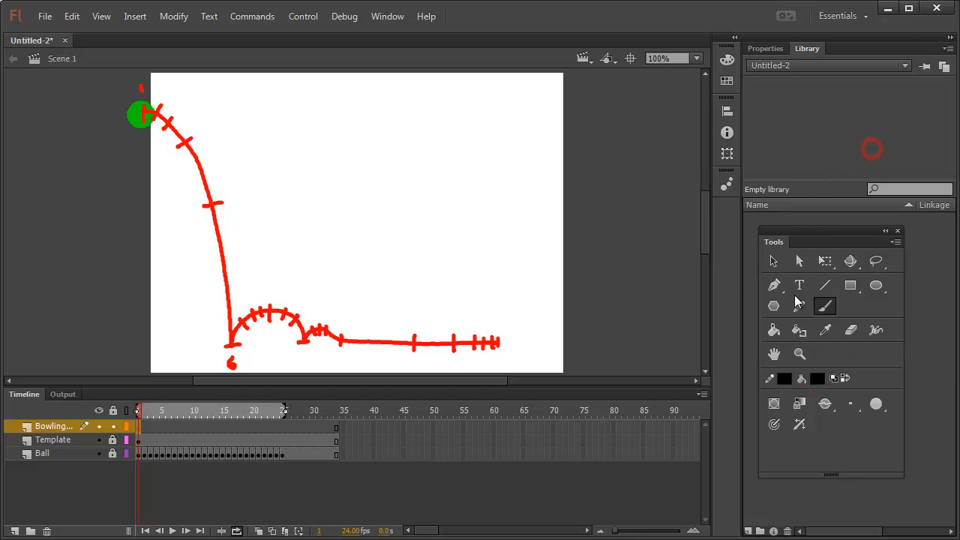
left_click(850, 403)
left_click(878, 510)
mouse_move(135, 105)
left_mouse_down()
mouse_move(143, 108)
mouse_move(129, 124)
mouse_move(141, 92)
left_mouse_up()
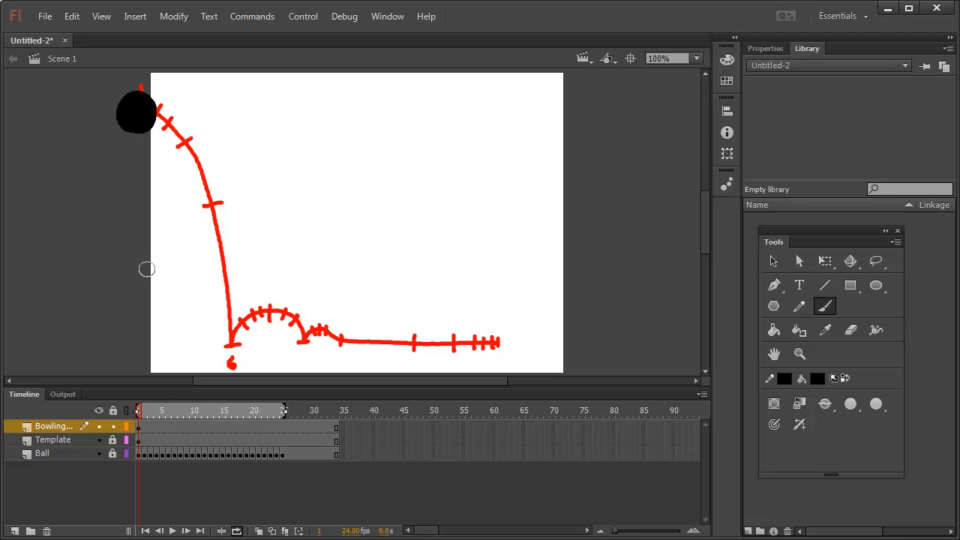
Step: Insert a blank keyframe on the bowling layer's frame 2 and paint the black ball at the path's next tick
left_click(144, 427)
key("Delete")
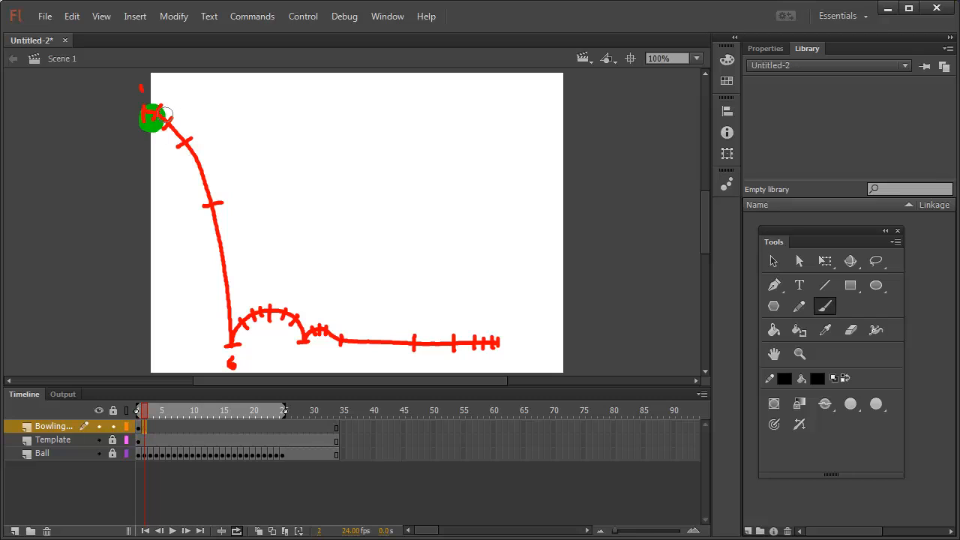
mouse_move(160, 106)
left_mouse_down()
mouse_move(152, 113)
mouse_move(152, 100)
left_mouse_up()
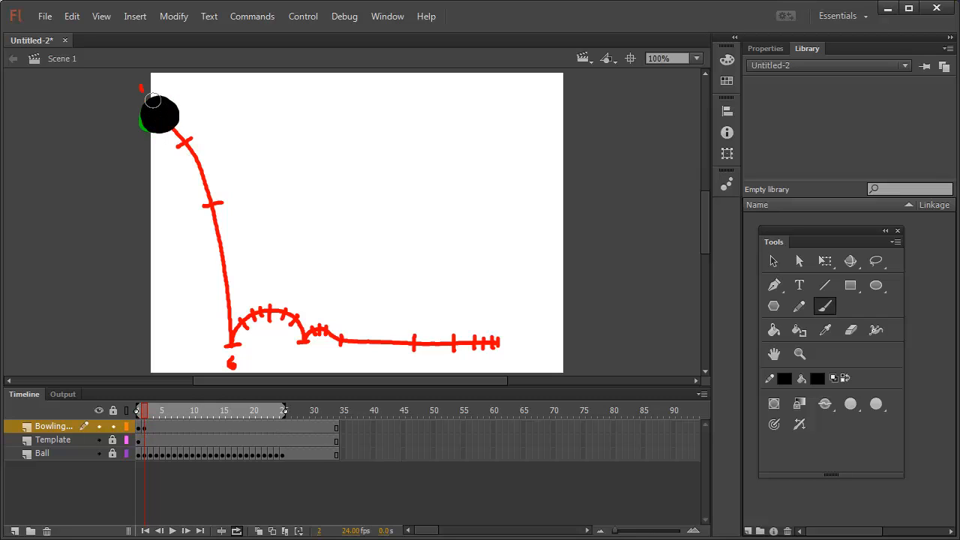
Step: Insert blank keyframes on the bowling layer's frames 3 to 5 and paint the black ball at each following tick down to the ground contact
left_click(150, 429)
key("F7")
left_click_drag(182, 133, 194, 137)
left_click(155, 428)
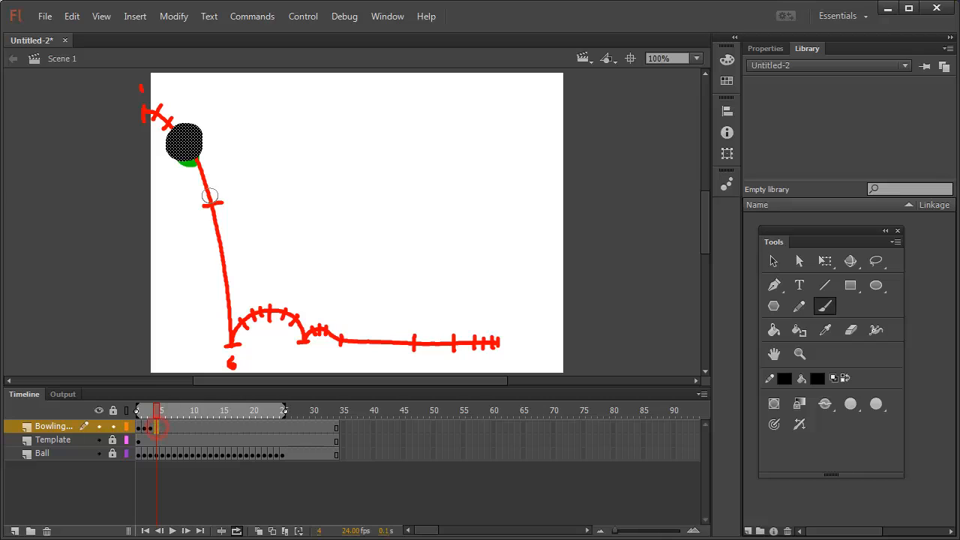
key("F7")
mouse_move(212, 201)
left_mouse_down()
mouse_move(217, 214)
mouse_move(204, 216)
mouse_move(212, 188)
left_mouse_up()
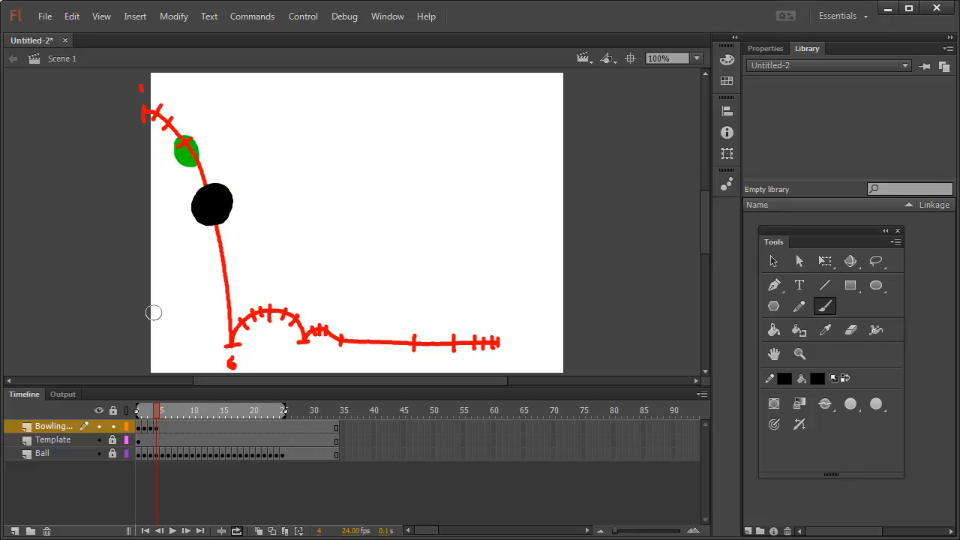
left_click(163, 428)
key("F7")
mouse_move(229, 321)
left_mouse_down()
mouse_move(216, 343)
mouse_move(239, 332)
mouse_move(216, 337)
mouse_move(233, 316)
left_mouse_up()
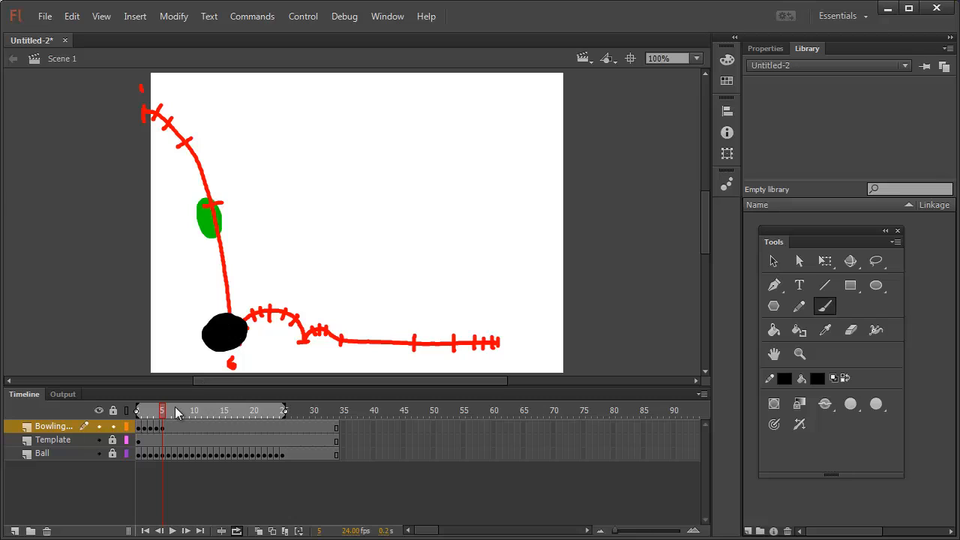
Step: Return to frame 1, hide the Template layer and play back the animation of both balls
left_click_drag(156, 417, 142, 412)
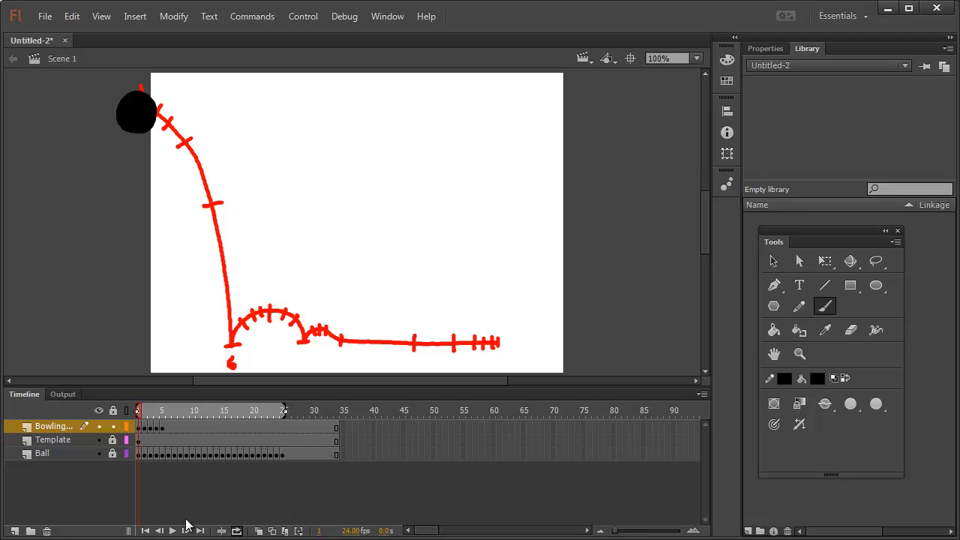
left_click(97, 440)
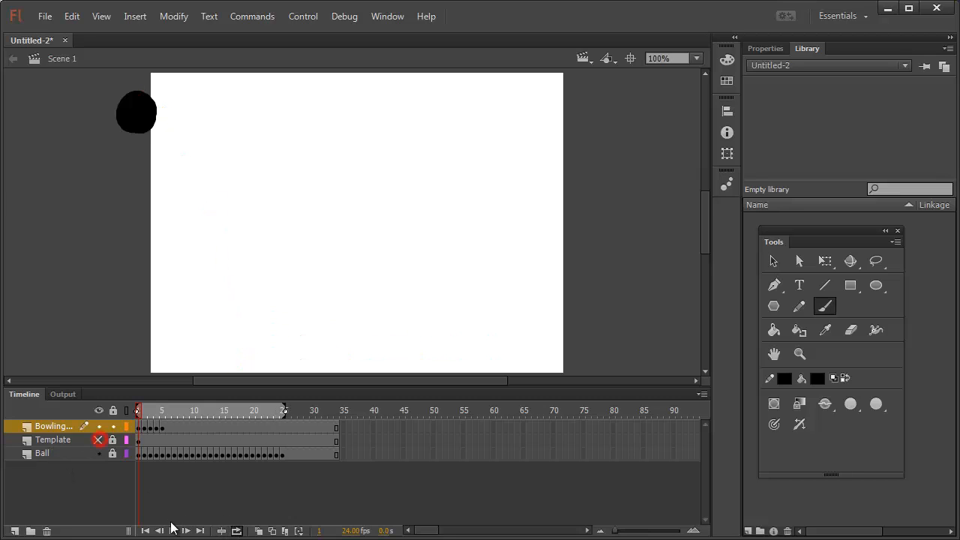
left_click(172, 531)
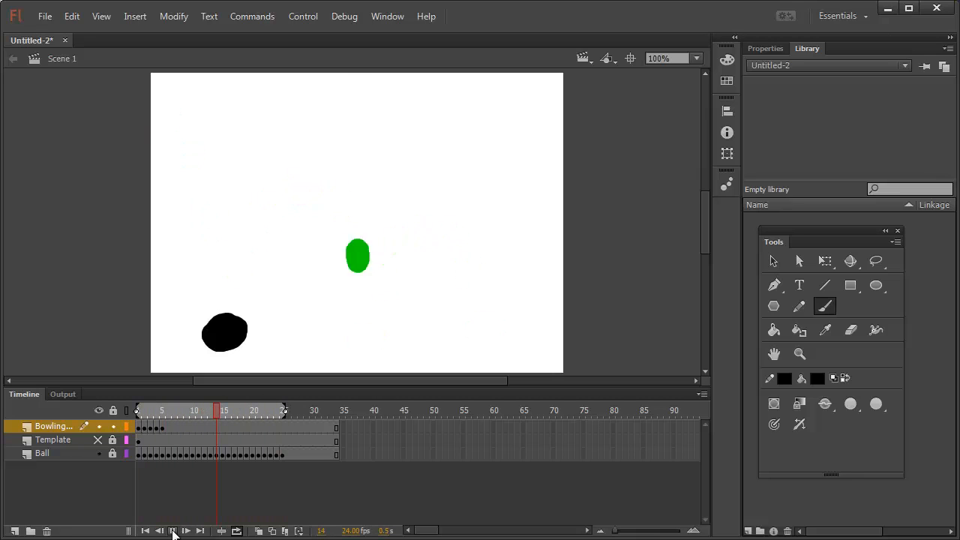
left_click(172, 531)
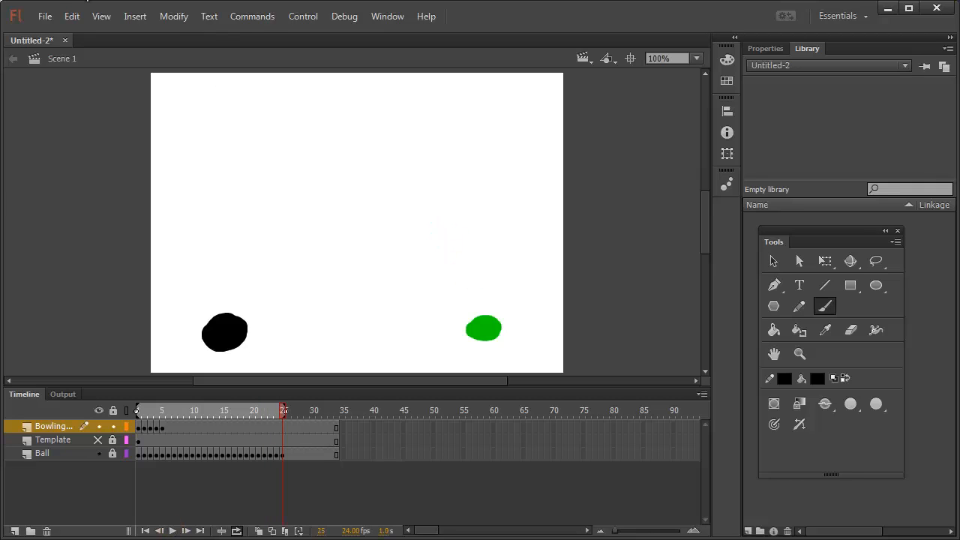
Step: Save the animation as the Flash Document "6lastnamef ball2" on the H: drive
left_click(44, 16)
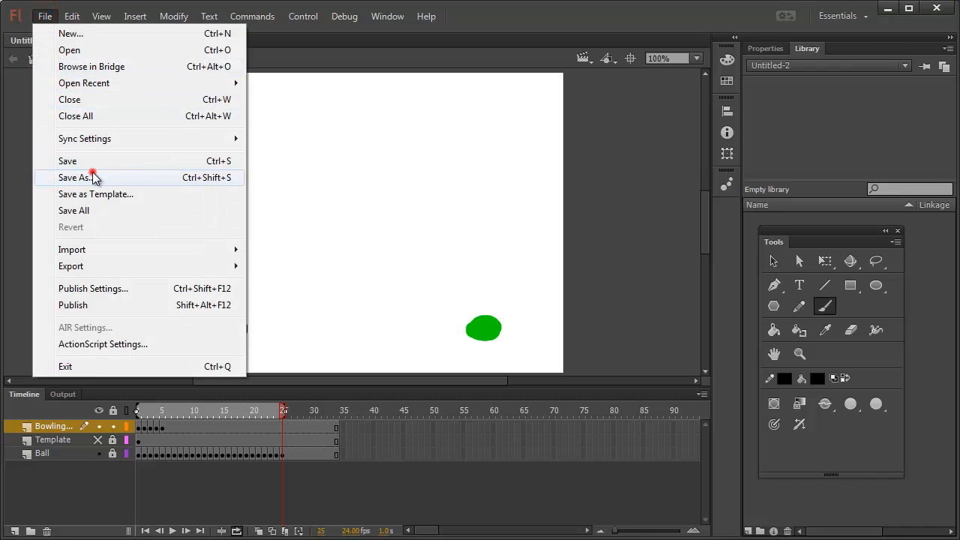
left_click(92, 177)
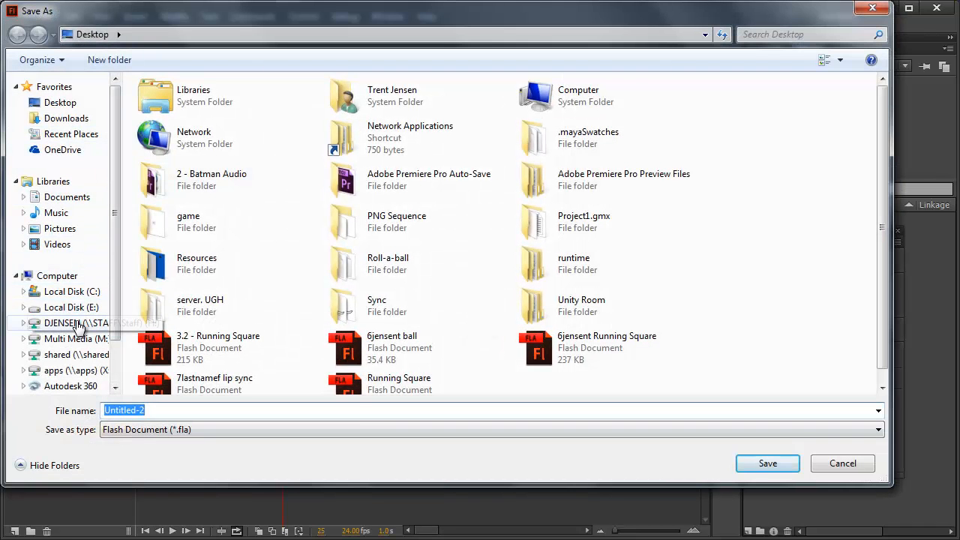
left_click(79, 324)
left_click(160, 410)
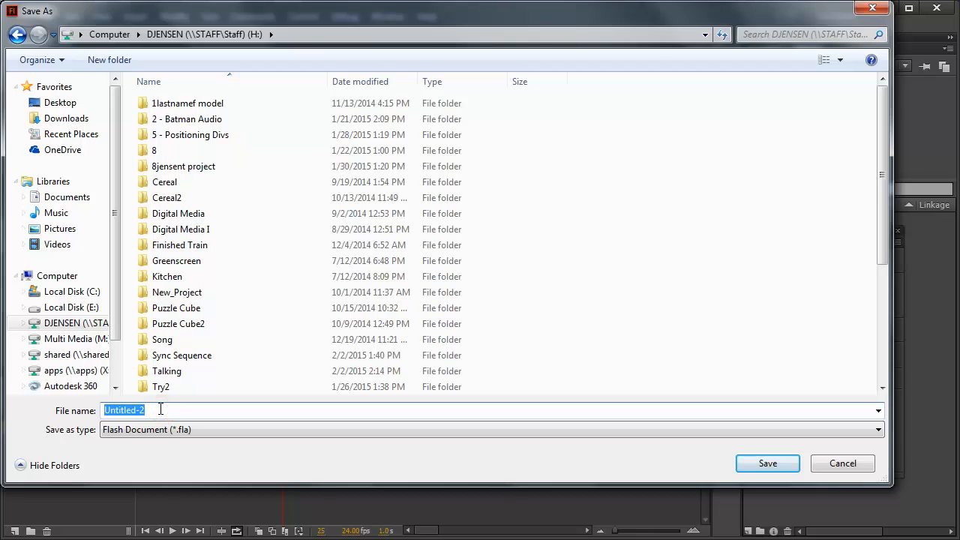
type("6")
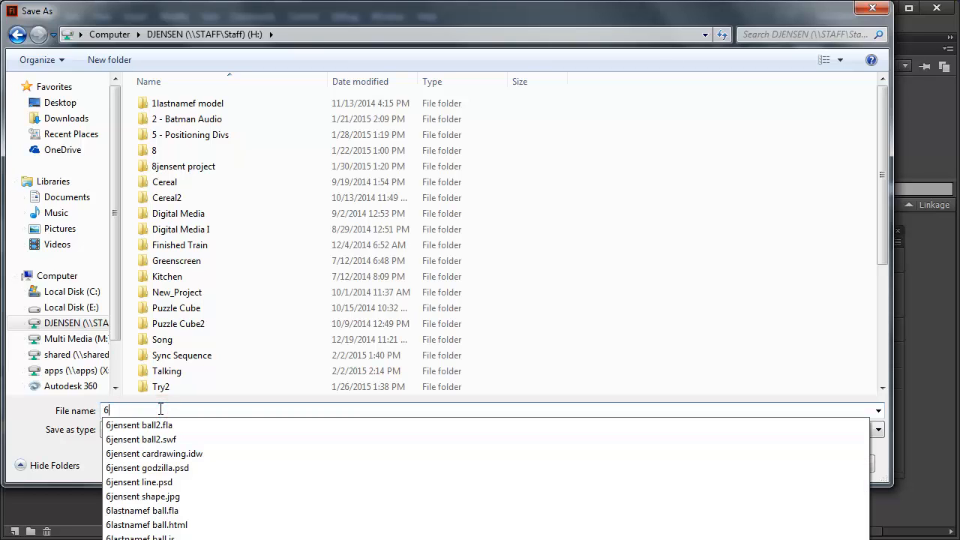
type("lastname")
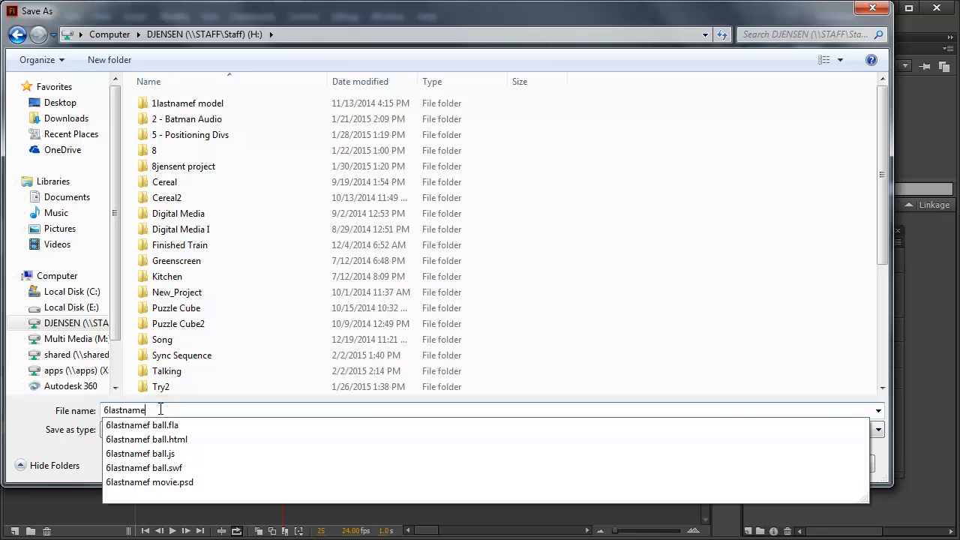
type("f ba")
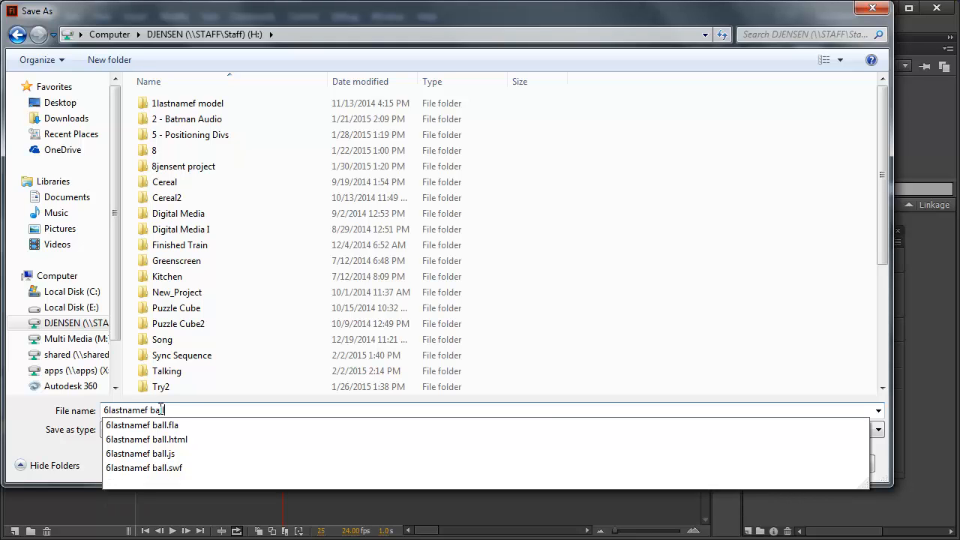
type("ll2")
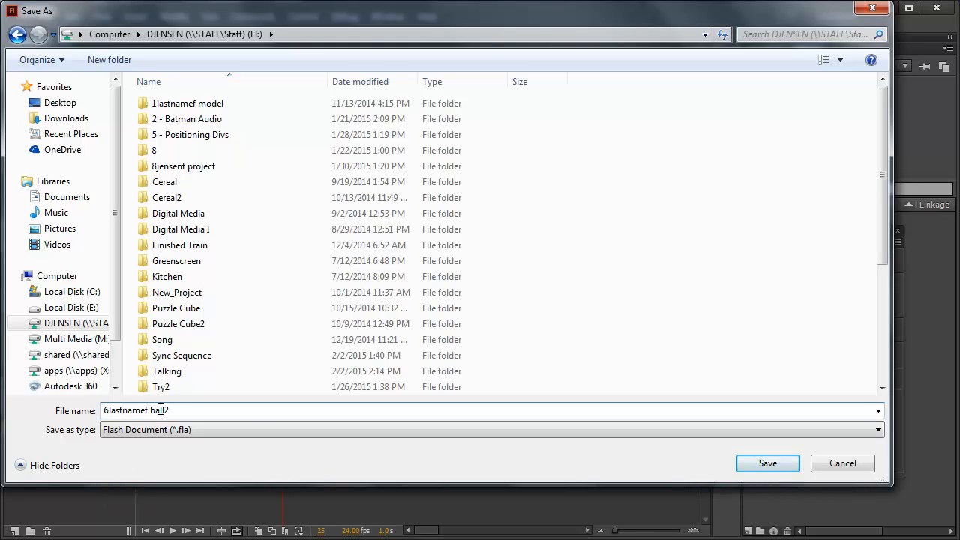
key("Return")
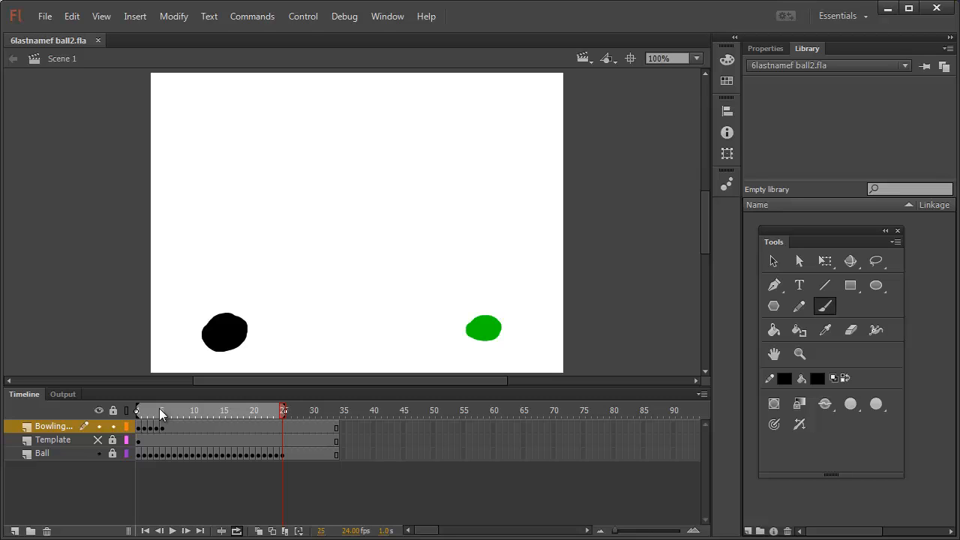
Step: Test the movie as an SWF, close its preview window and select the Template layer
key("ctrl+Return")
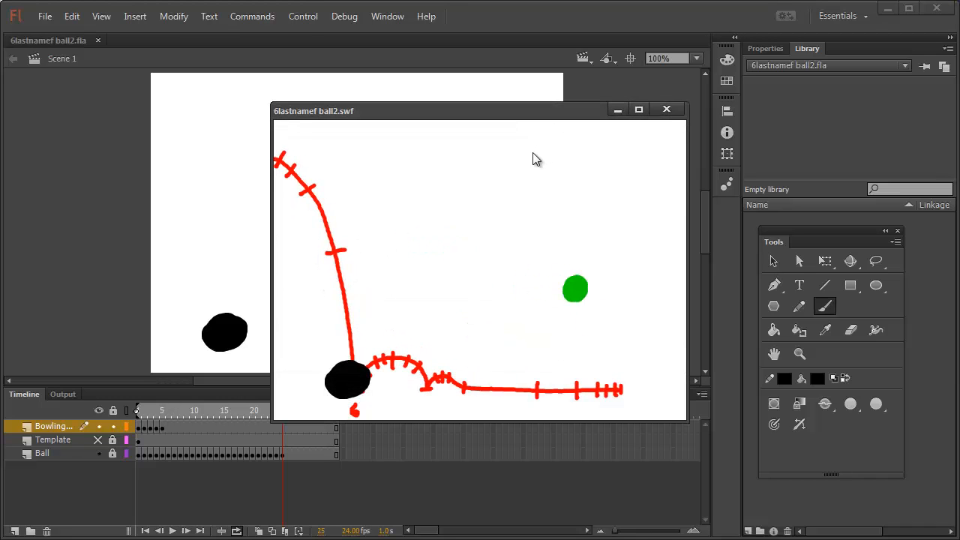
left_click(667, 110)
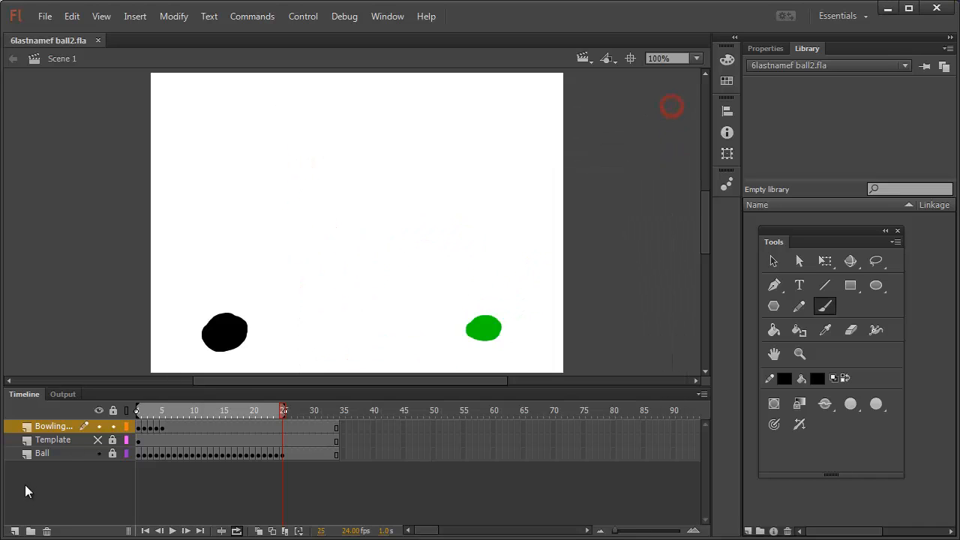
left_click(65, 441)
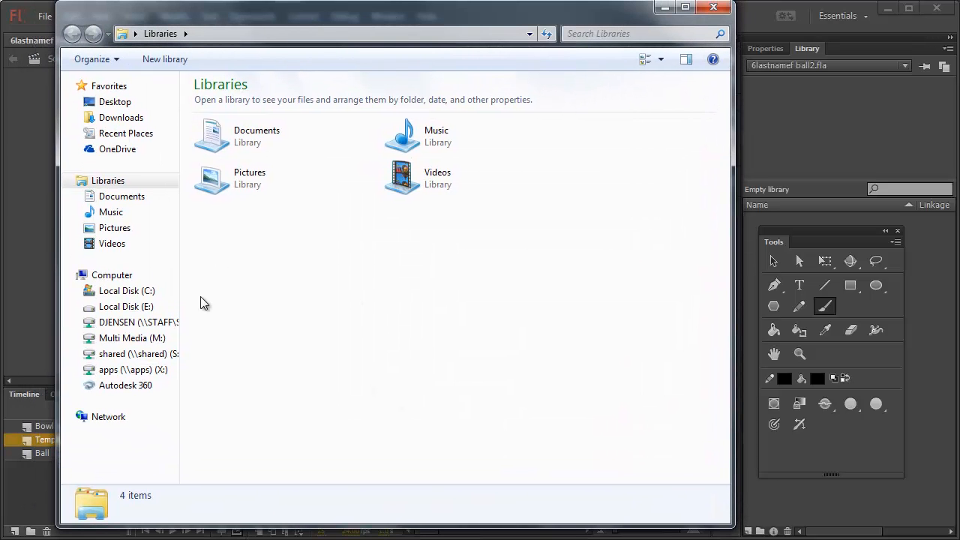
Step: Switch to Windows Explorer, browse the H: drive and compare the FLA and SWF files of the earlier "ball2" example beginning with 7
left_click(158, 321)
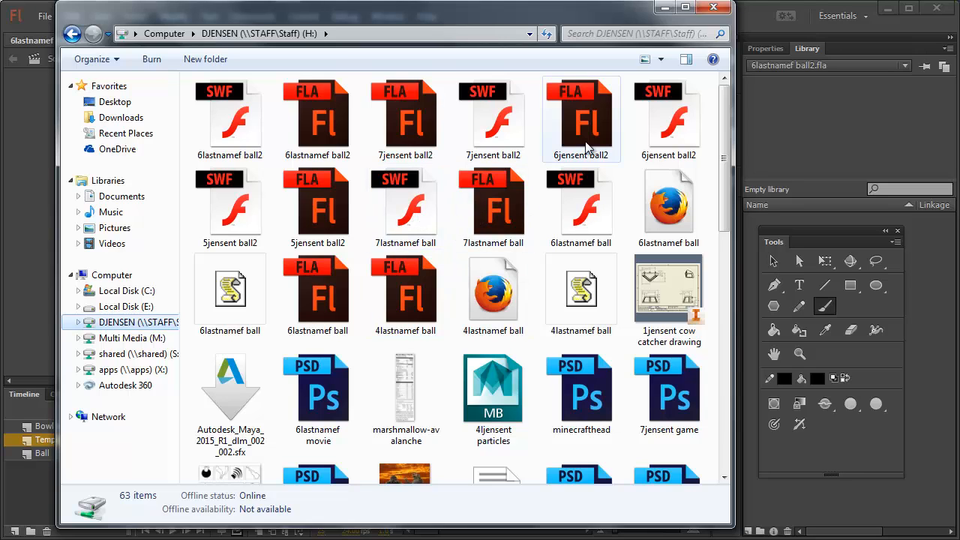
left_click(443, 118)
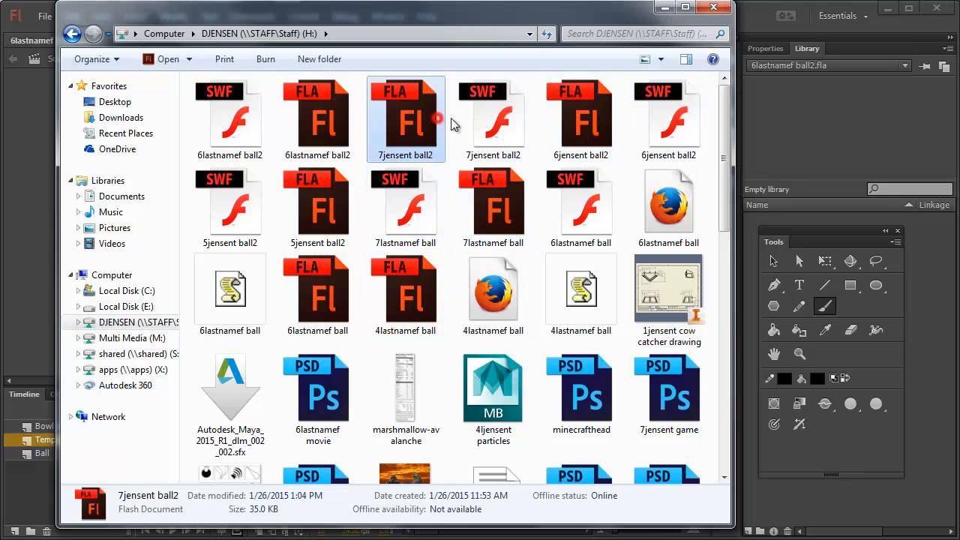
left_click(456, 118)
left_click(418, 120)
left_click(501, 129)
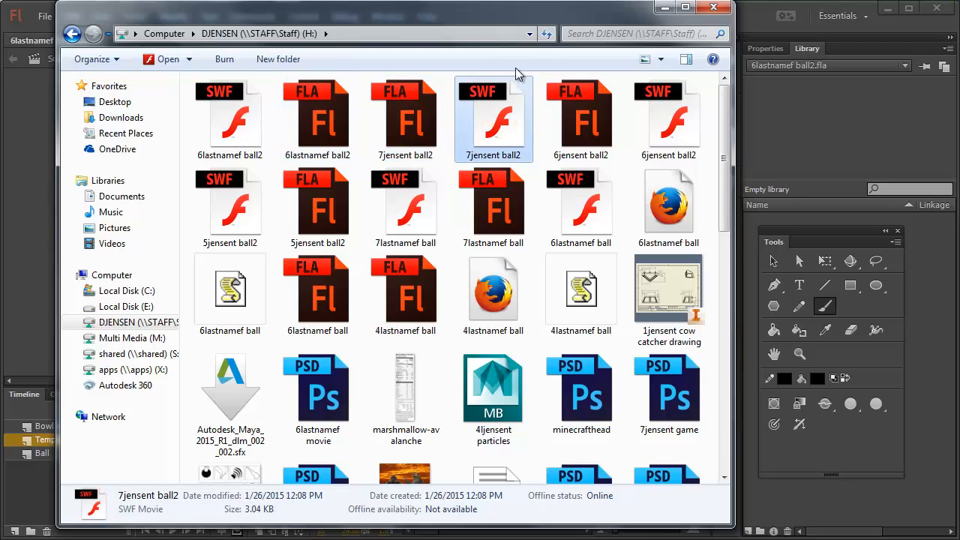
Step: Play the selected example SWF in Adobe Flash Player with its window fully in view, and close the player
double_click(493, 115)
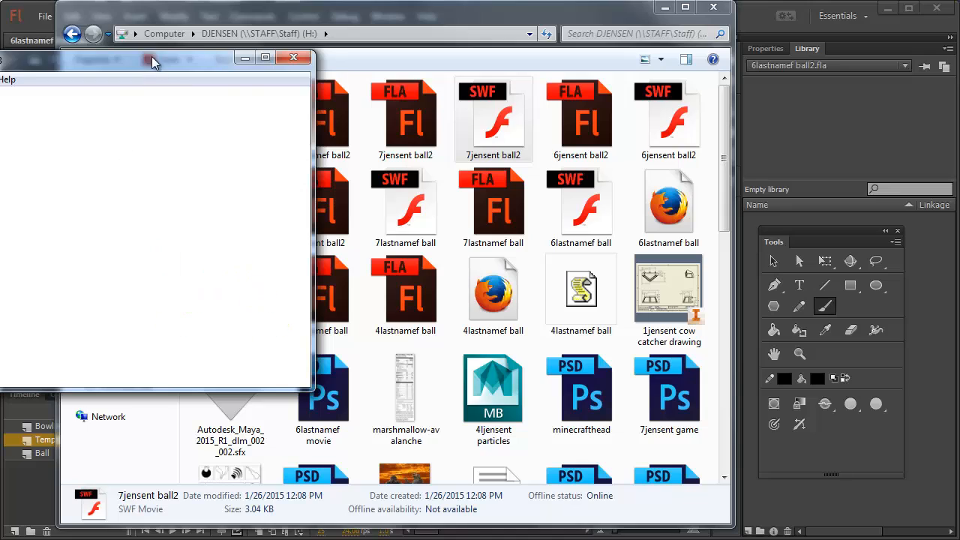
left_click_drag(151, 56, 345, 75)
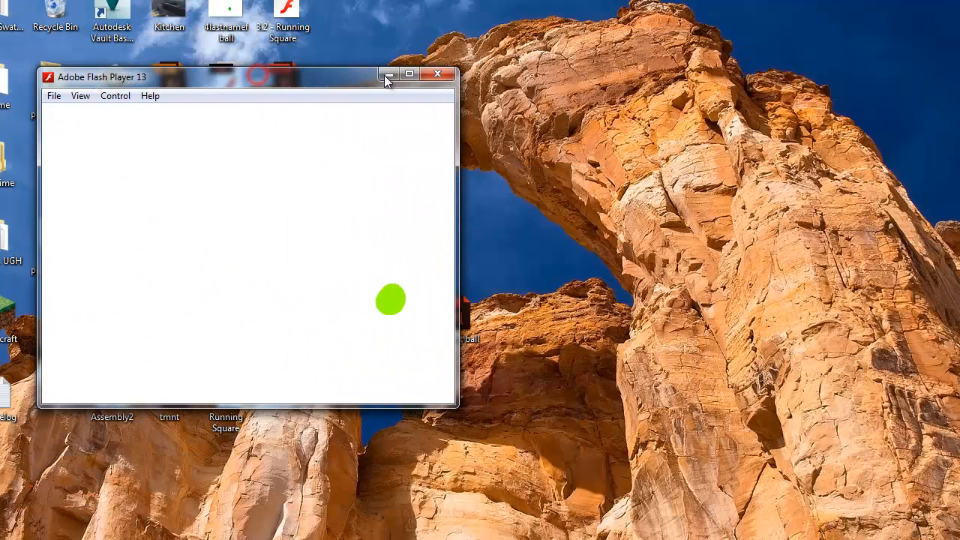
left_click(439, 75)
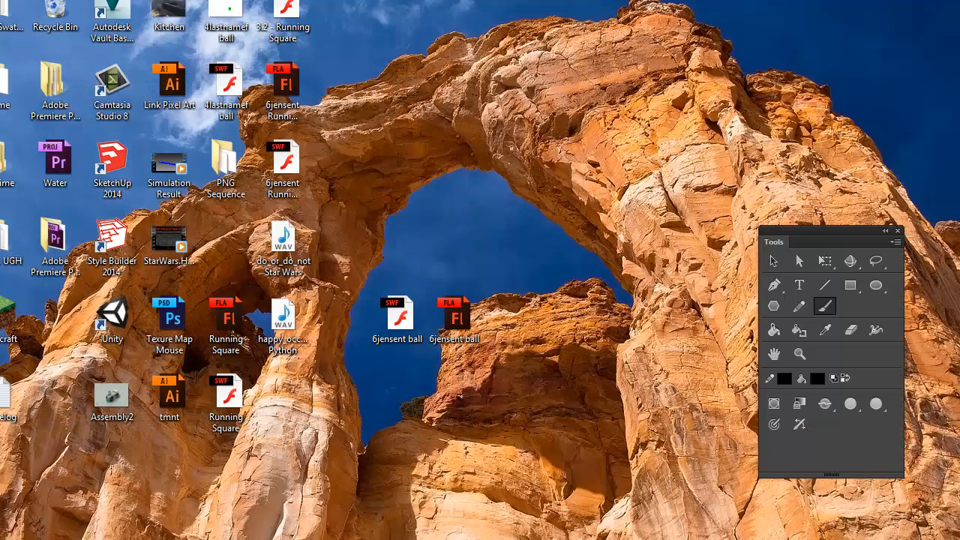